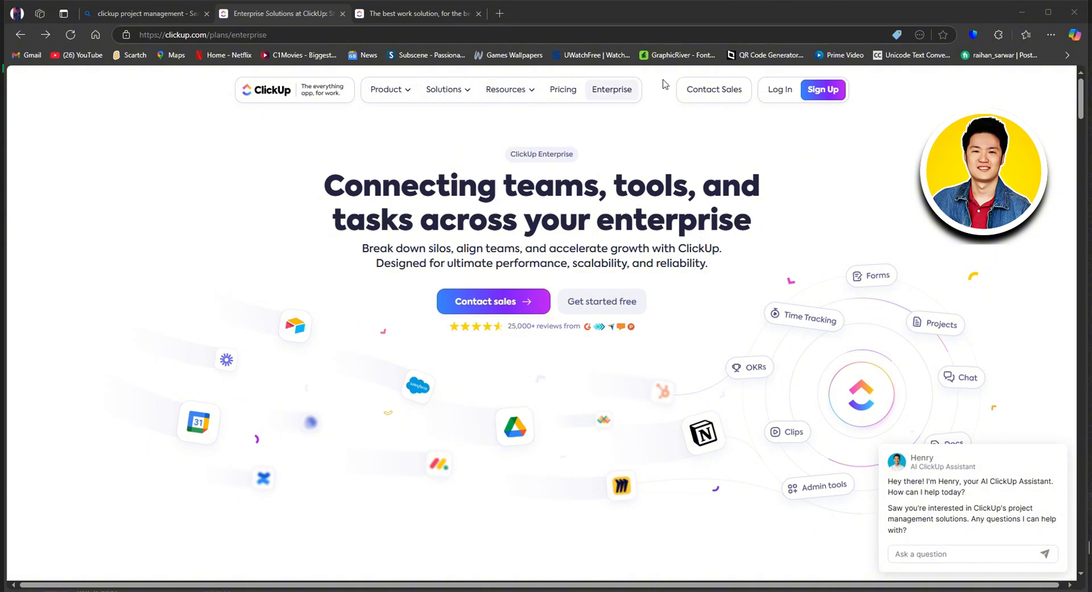
Go to the ClickUp pricing page and start the free sign-up.
{"action": "left_click", "coordinate": [412, 13]}
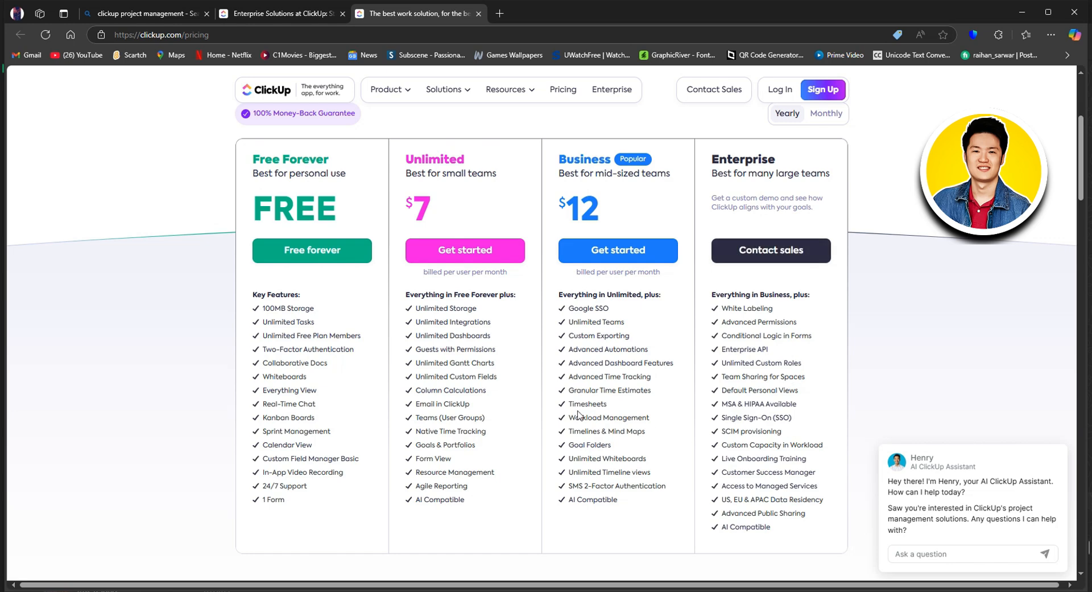
{"action": "scroll", "coordinate": [538, 396], "scroll_direction": "up", "scroll_amount": 3}
{"action": "scroll", "coordinate": [538, 396], "scroll_direction": "up", "scroll_amount": 1}
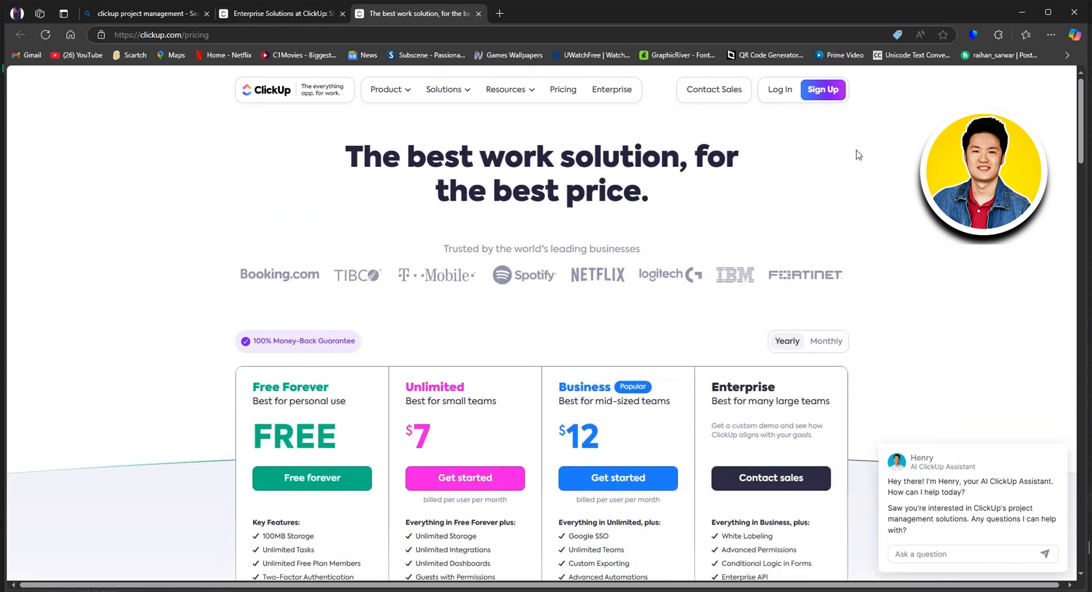
{"action": "left_click", "coordinate": [823, 89]}
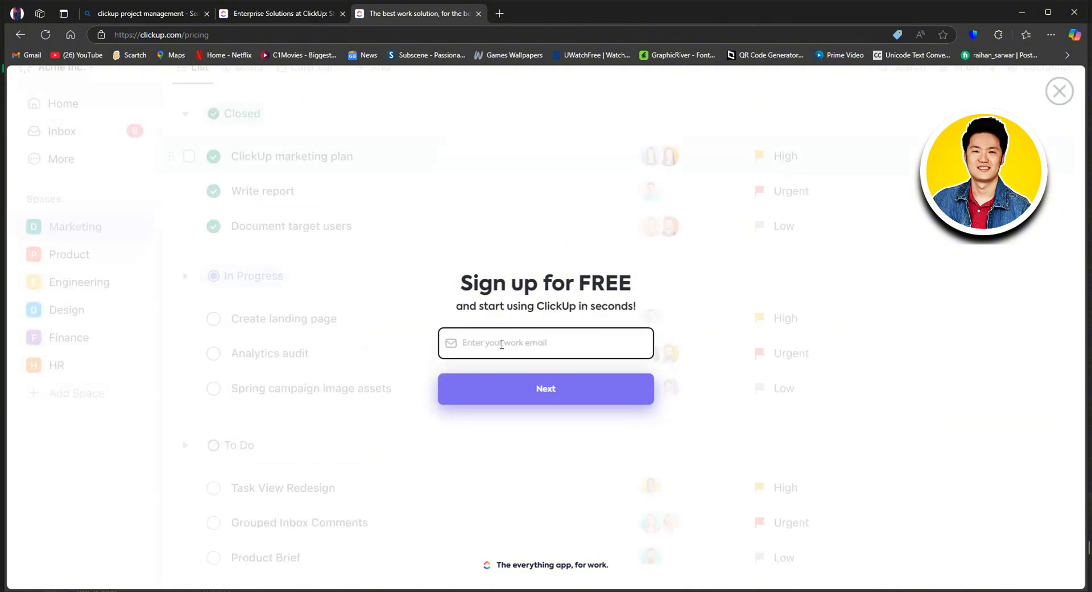
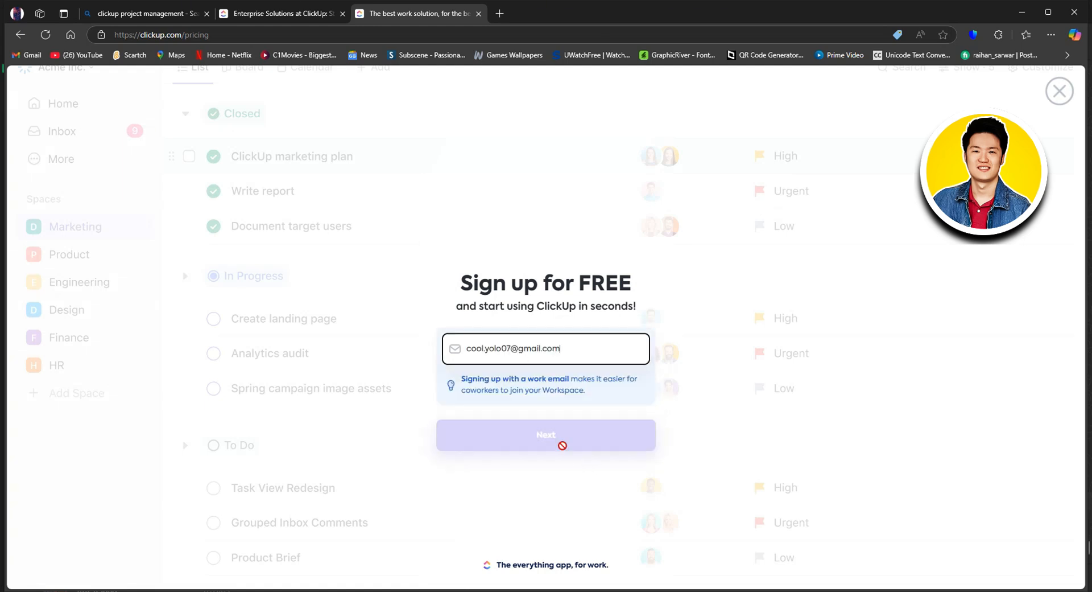
Enter the work e-mail address and continue to the sign-up form.
{"action": "left_click", "coordinate": [548, 437]}
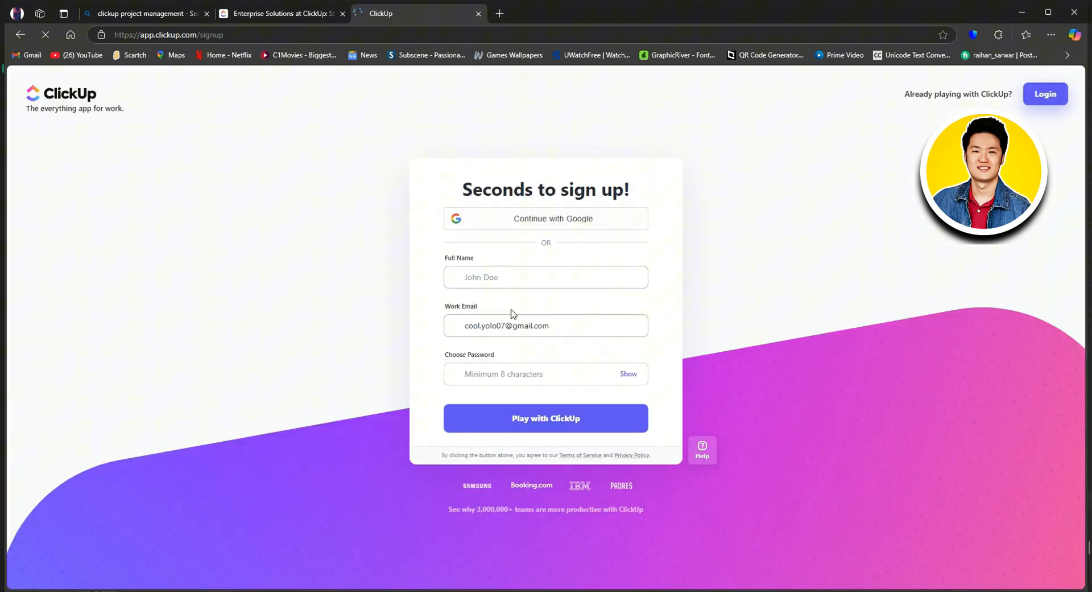
Fill in the full name from saved info, enter a password, and submit the sign-up form.
{"action": "left_click", "coordinate": [491, 281]}
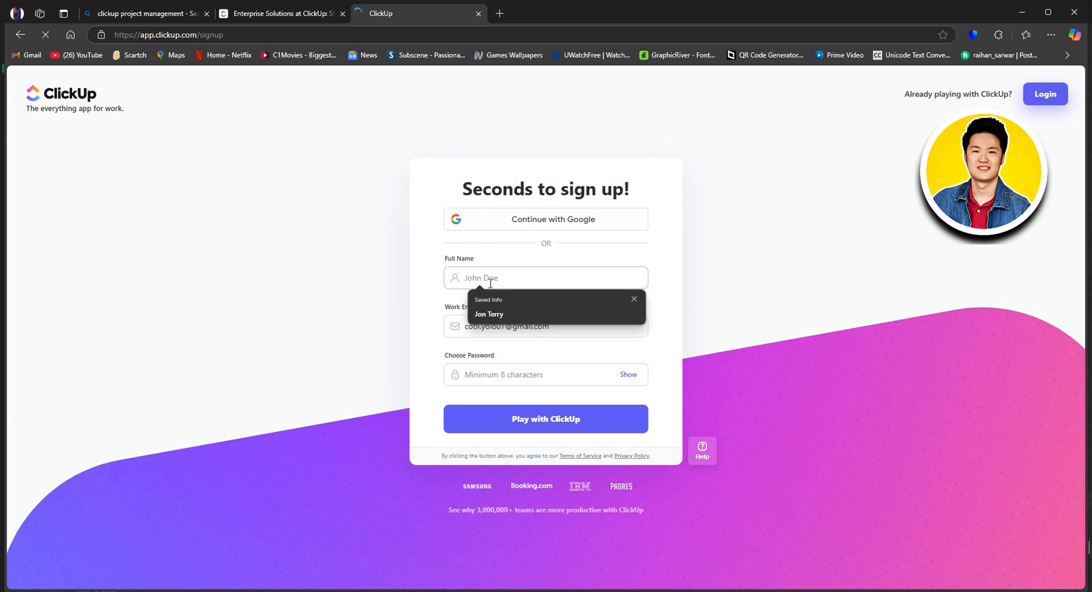
{"action": "left_click", "coordinate": [503, 312]}
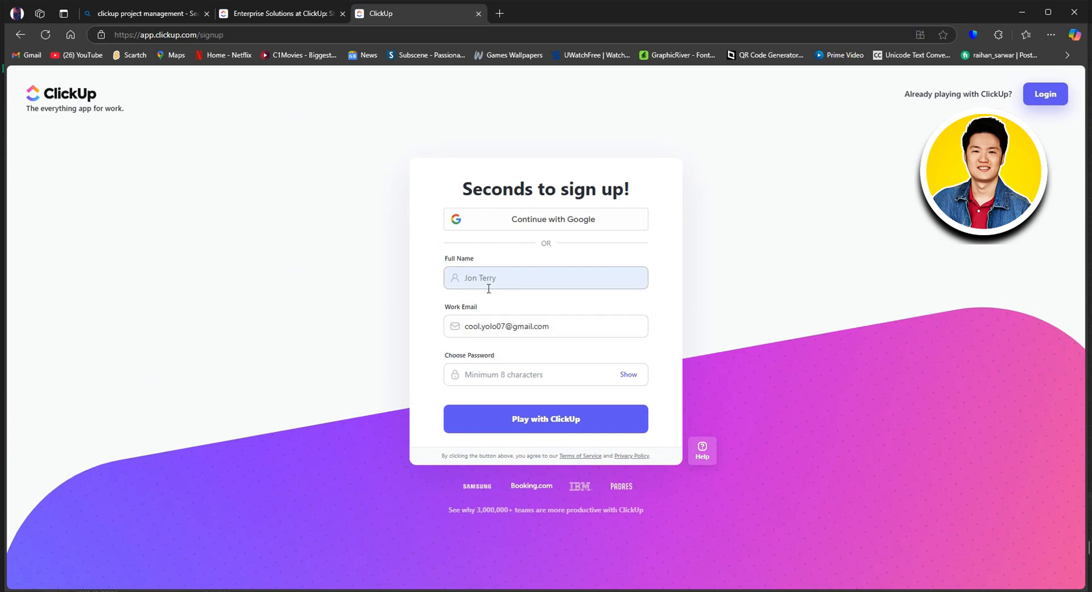
{"action": "left_click", "coordinate": [496, 375]}
{"action": "type", "text": "c"}
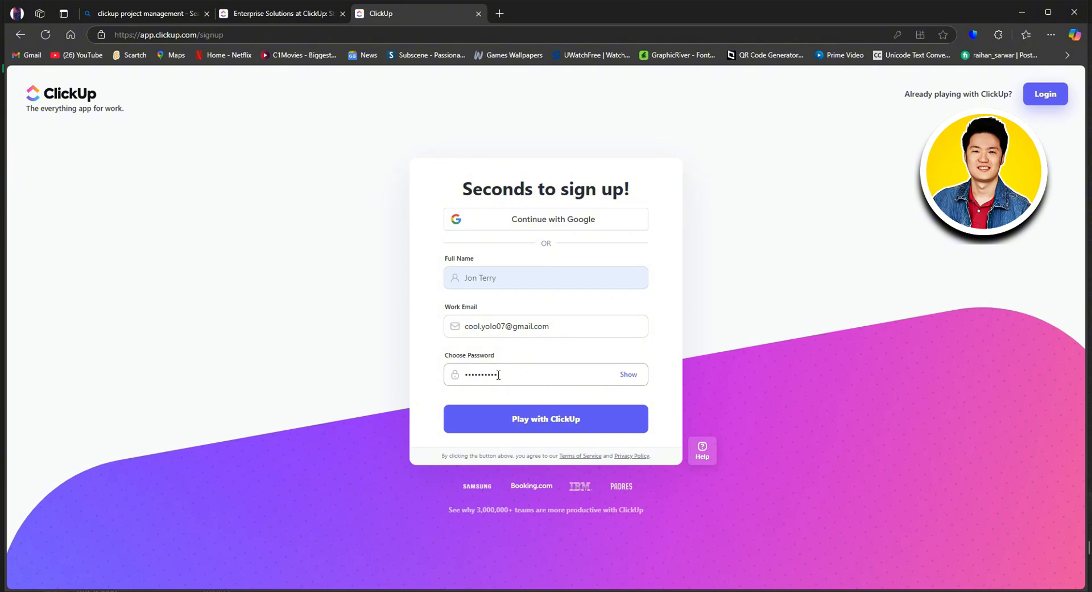
{"action": "left_click", "coordinate": [551, 420]}
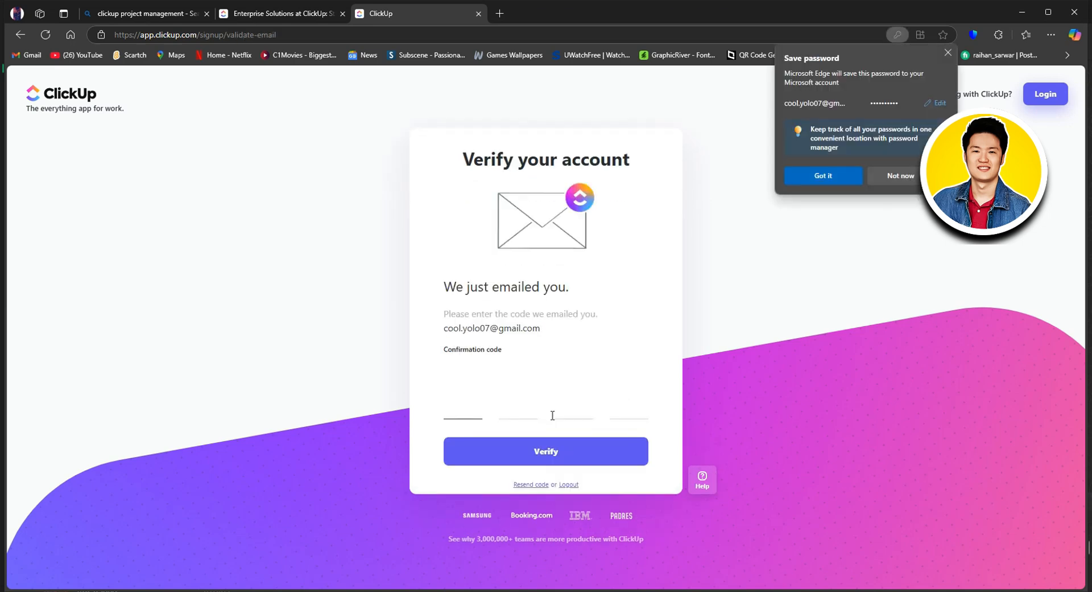
Dismiss the password-save prompt and enter the emailed confirmation code to verify the account.
{"action": "left_click", "coordinate": [842, 175]}
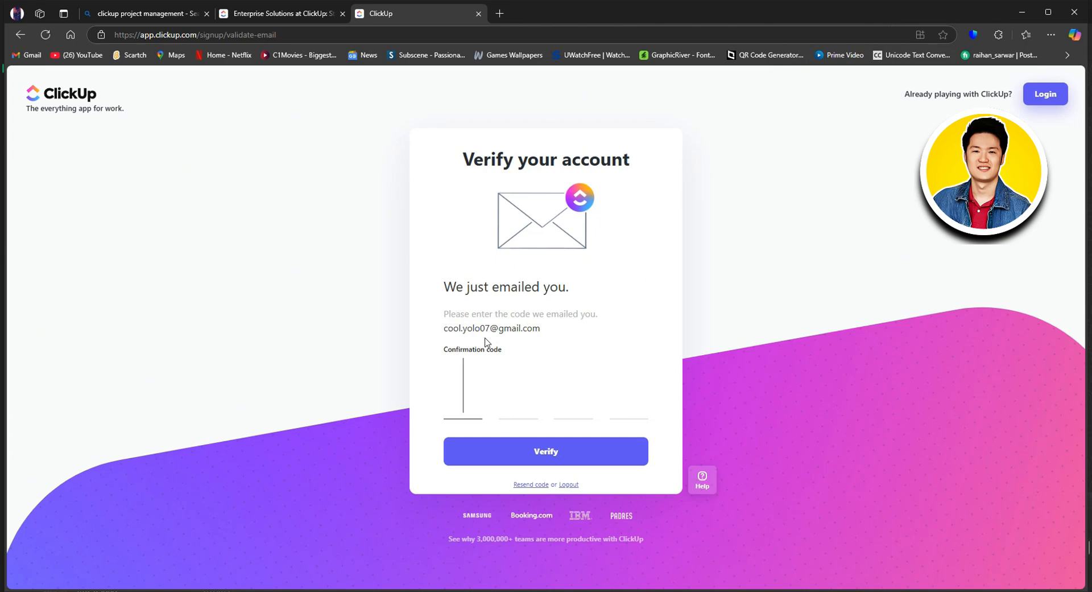
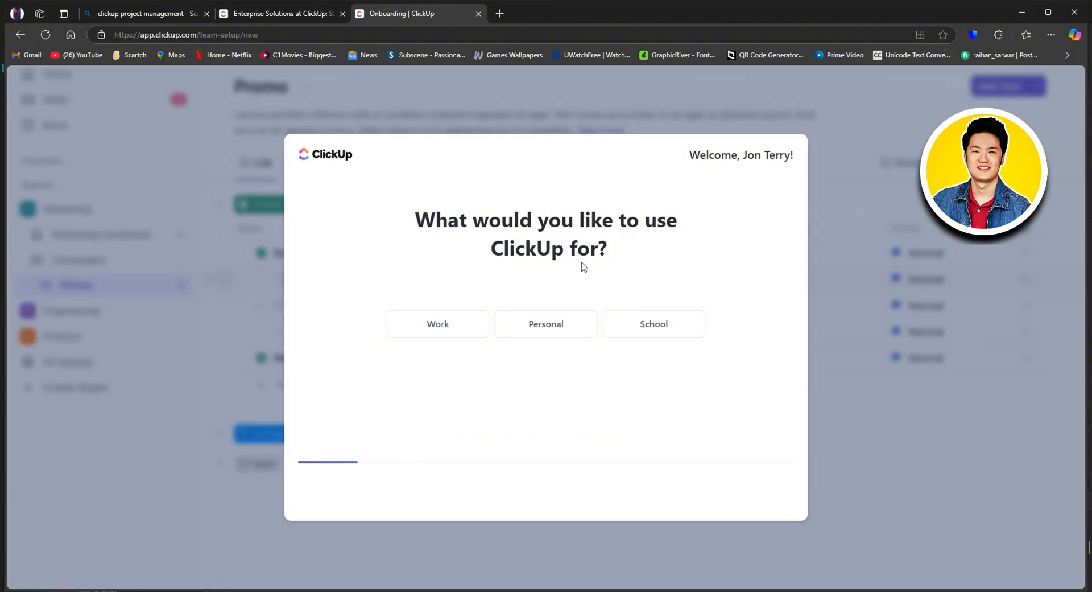
Choose Personal as the intended use and continue with Personal Use selected.
{"action": "left_click", "coordinate": [568, 324]}
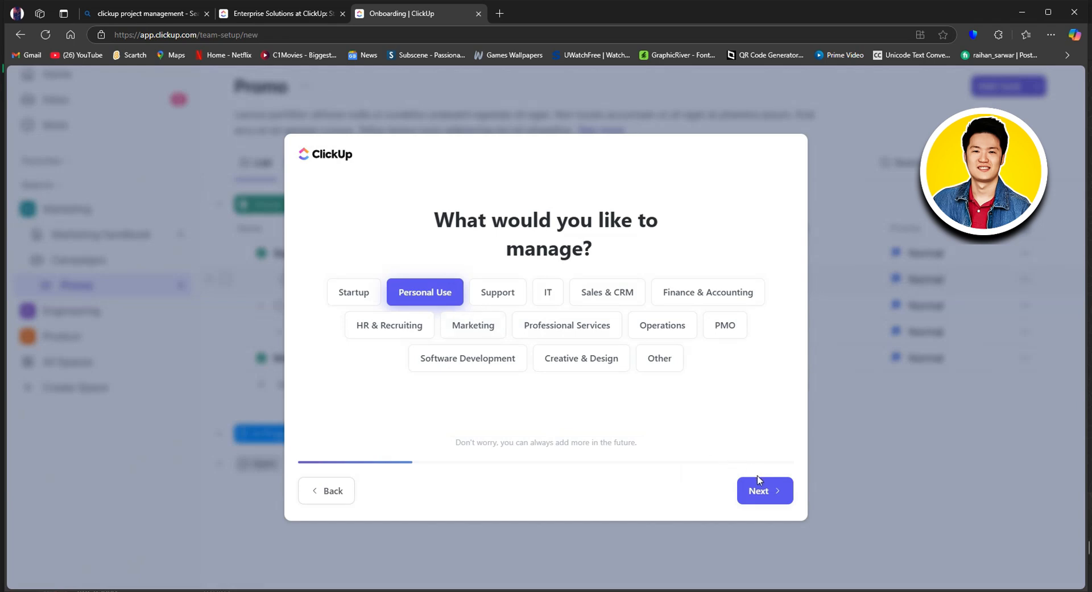
{"action": "left_click", "coordinate": [763, 494]}
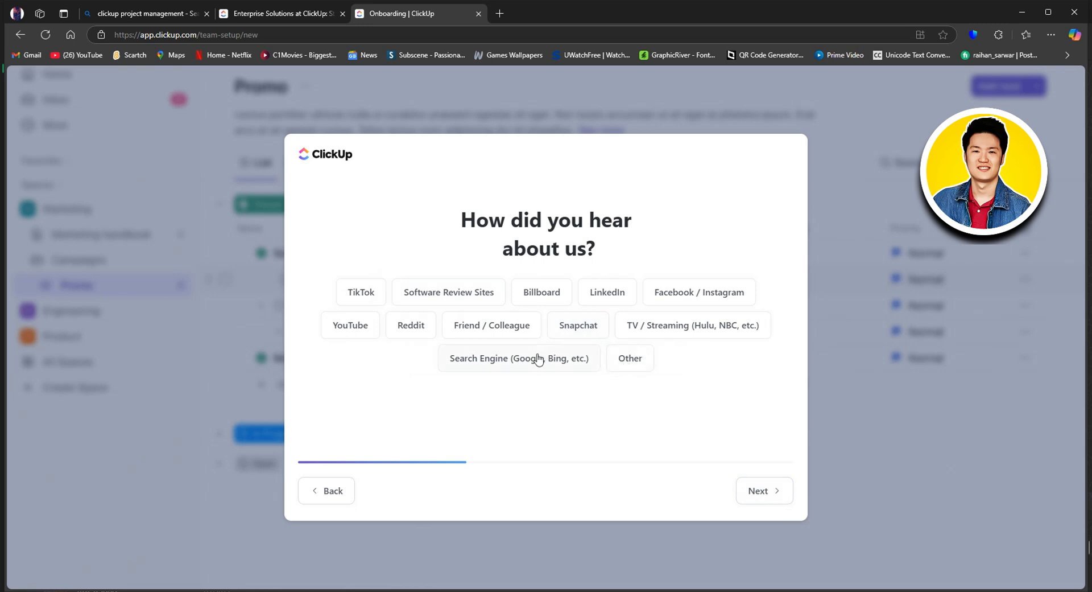
Pick Reddit as the referral source and skip inviting people to the workspace.
{"action": "left_click", "coordinate": [418, 333]}
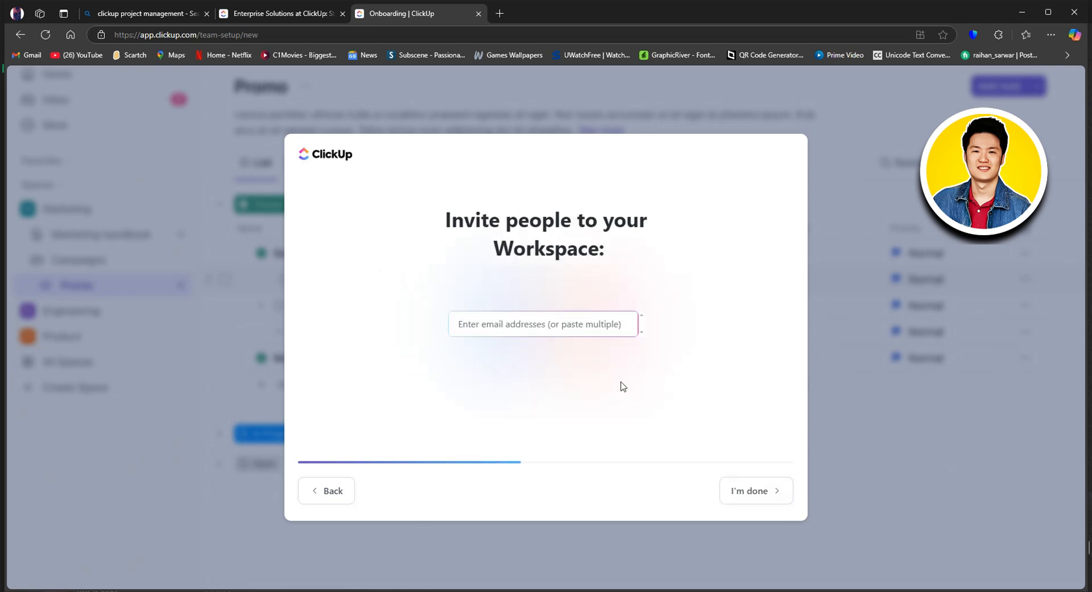
{"action": "left_click", "coordinate": [743, 491]}
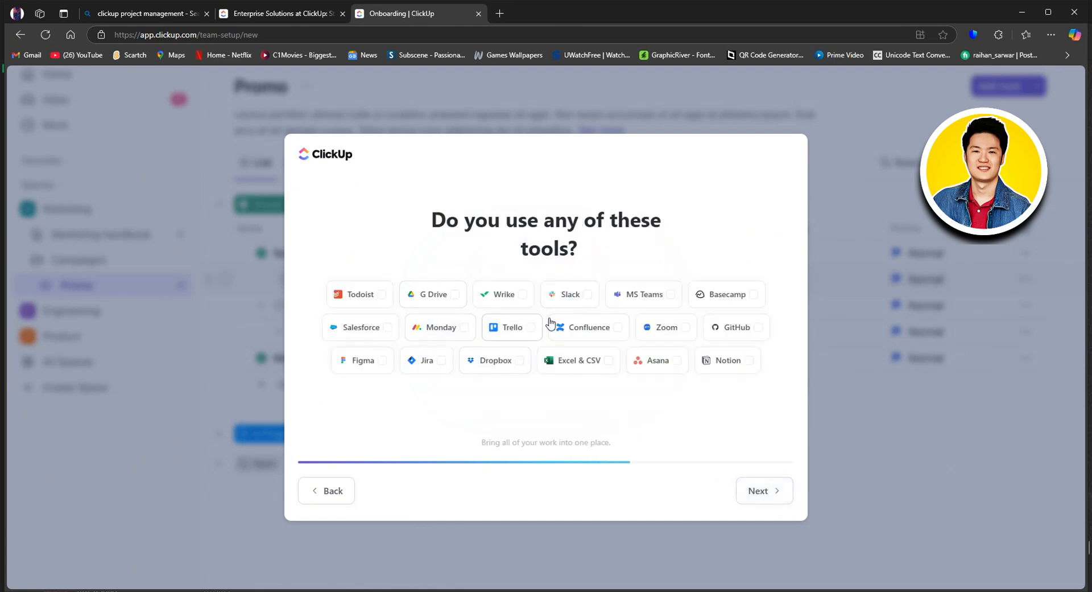
Select G Drive as a used tool and finish onboarding with the default workspace name.
{"action": "left_click", "coordinate": [449, 298]}
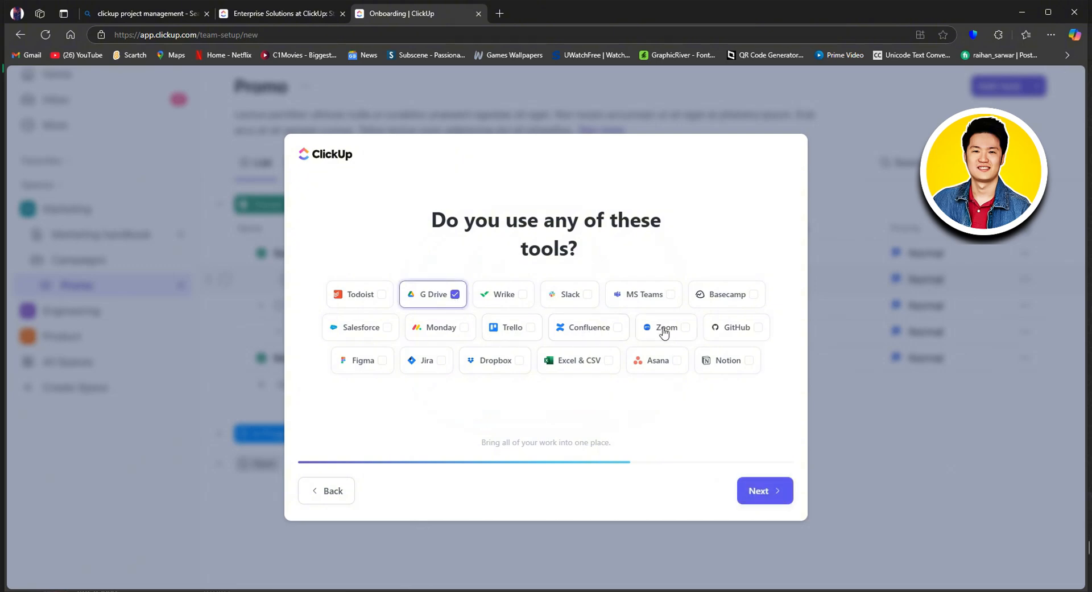
{"action": "left_click", "coordinate": [758, 489]}
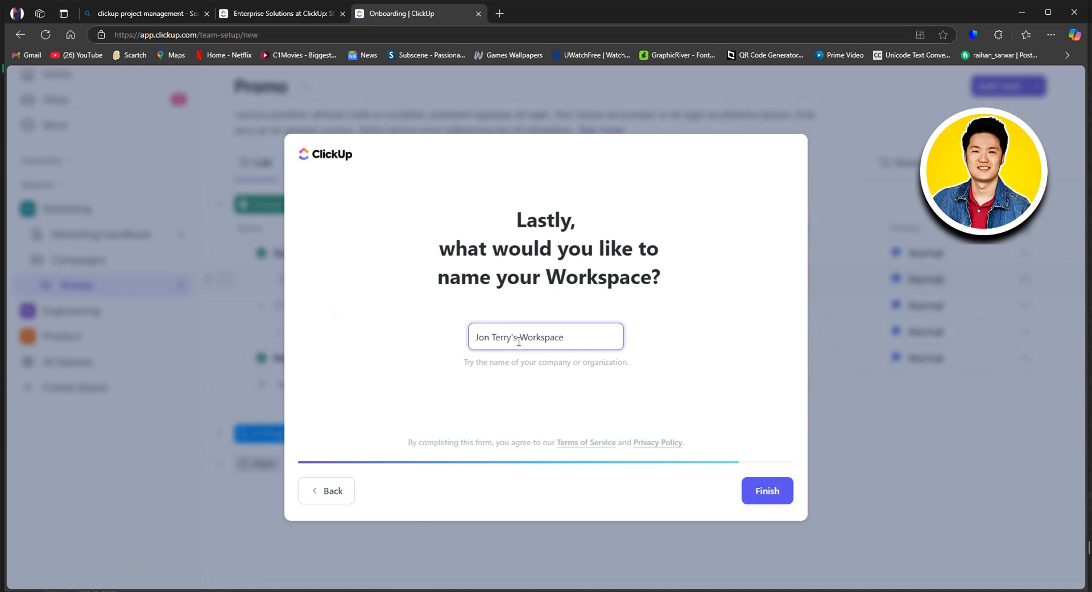
{"action": "left_click", "coordinate": [767, 486]}
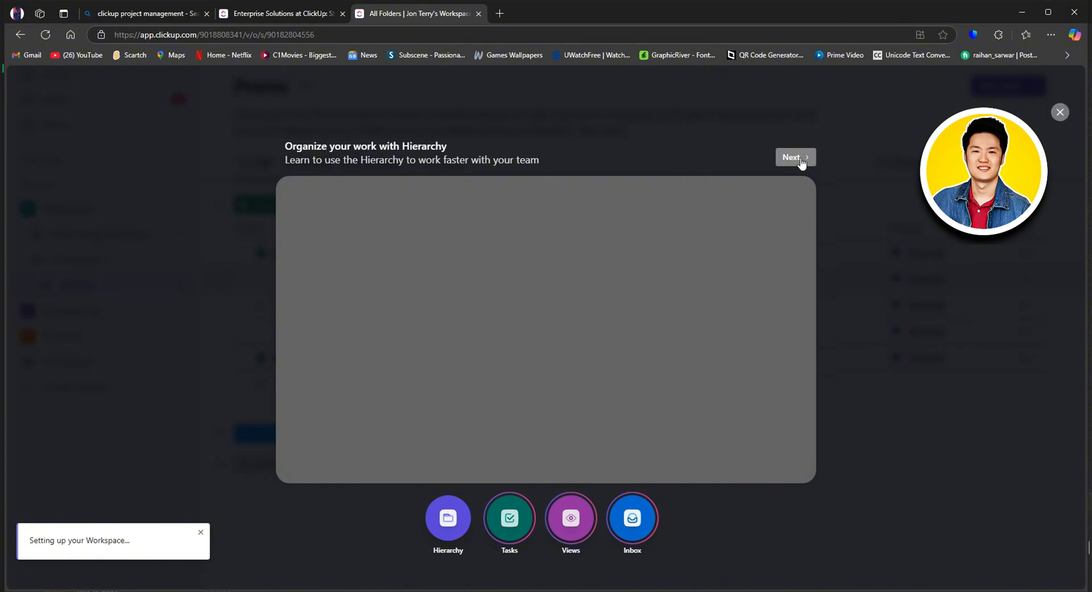
Close the introductory feature tour and the Getting started checklist.
{"action": "left_click", "coordinate": [794, 157]}
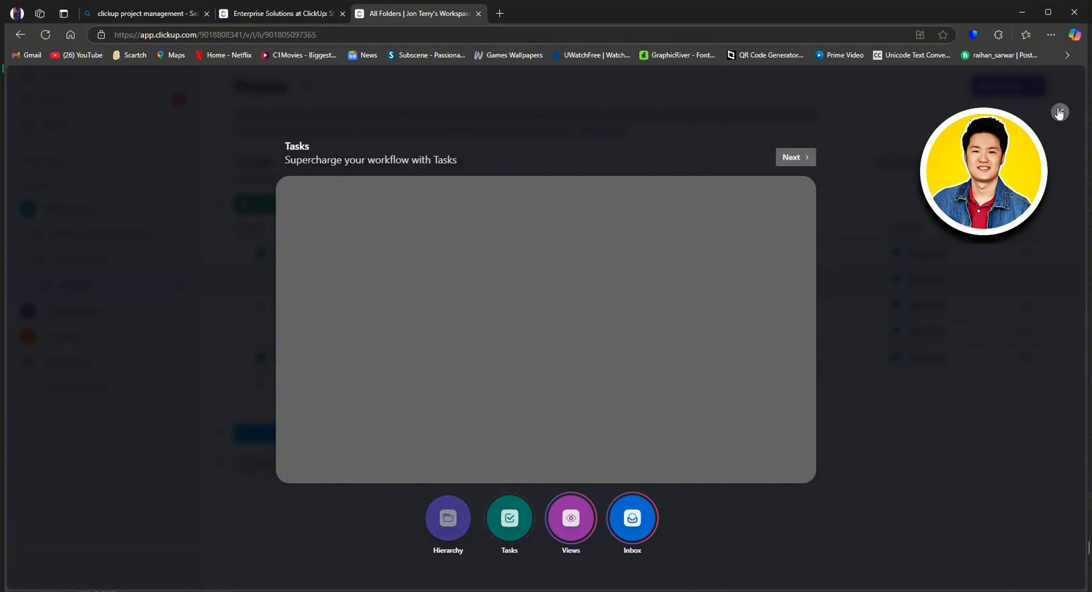
{"action": "left_click", "coordinate": [1059, 113]}
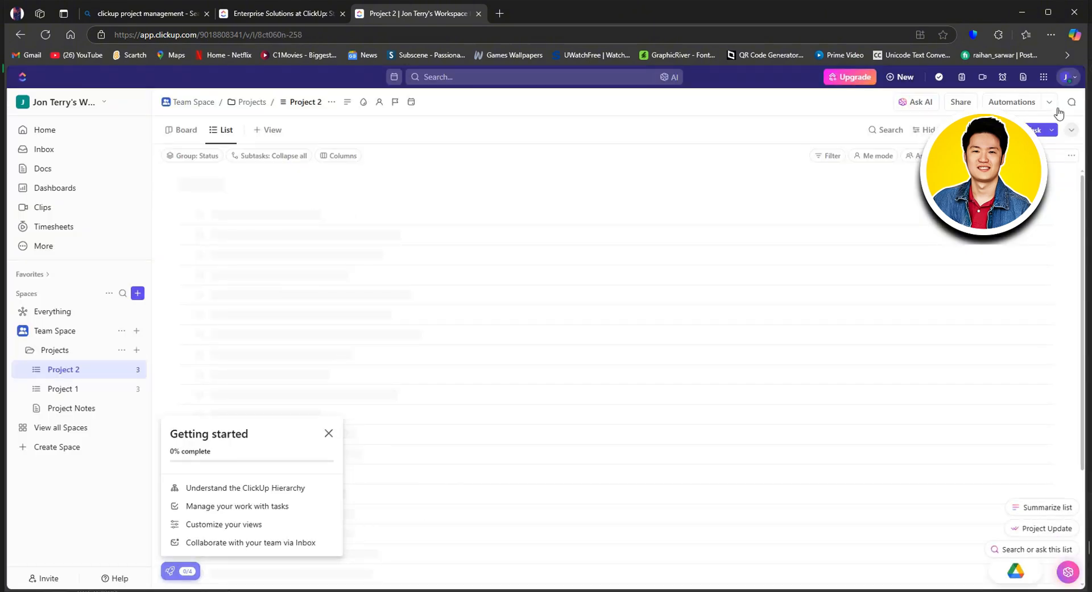
{"action": "left_click", "coordinate": [329, 435]}
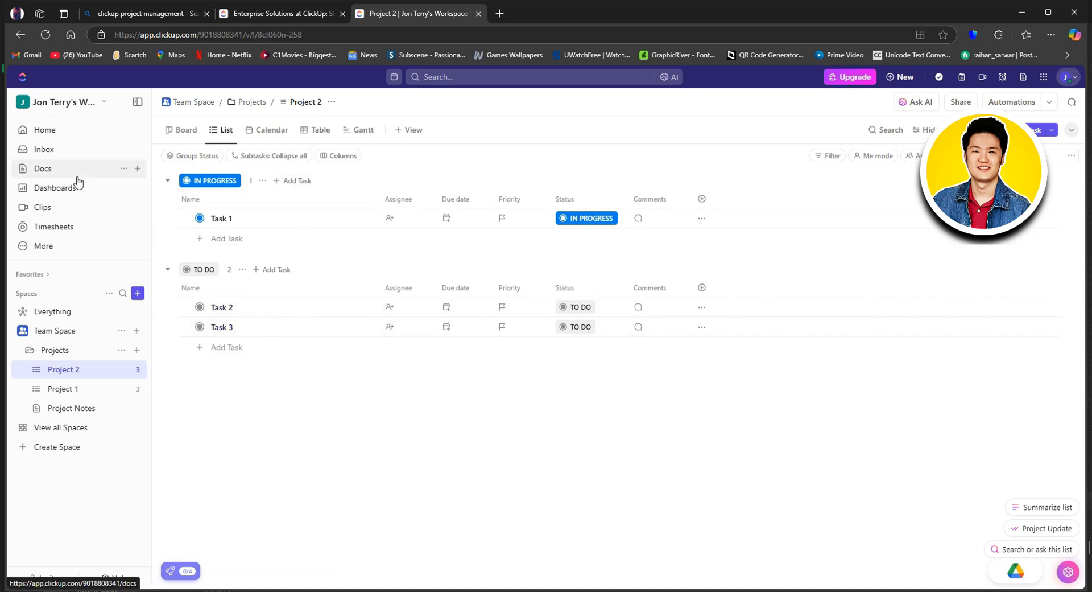
Browse the Home, Docs, Dashboards and Clips pages and the More menu in the sidebar.
{"action": "left_click", "coordinate": [63, 132]}
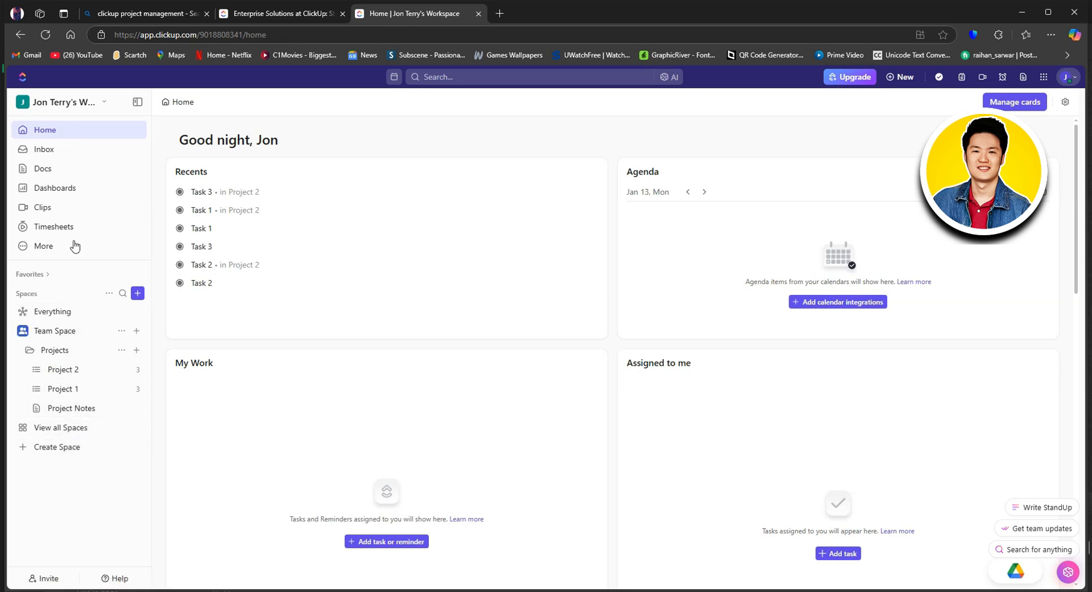
{"action": "left_click", "coordinate": [67, 169]}
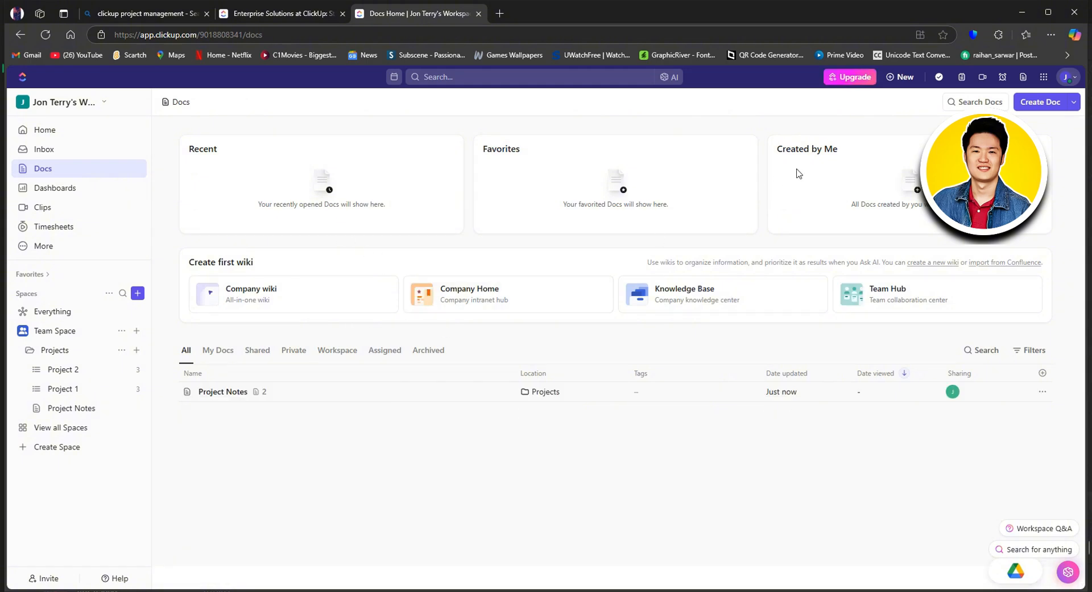
{"action": "left_click", "coordinate": [1075, 103]}
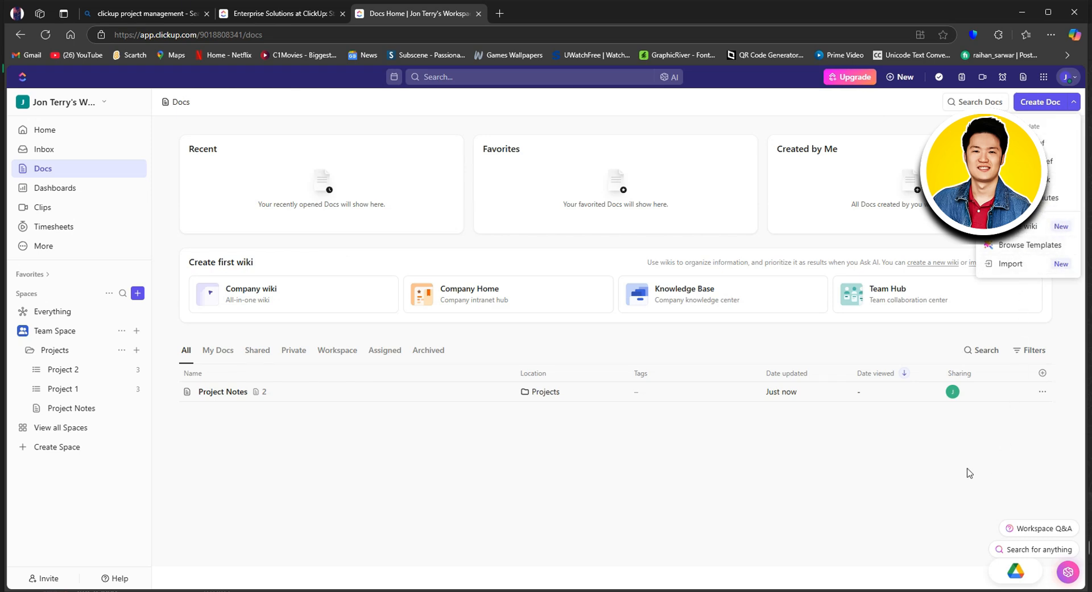
{"action": "left_click", "coordinate": [868, 475]}
{"action": "left_click", "coordinate": [89, 191]}
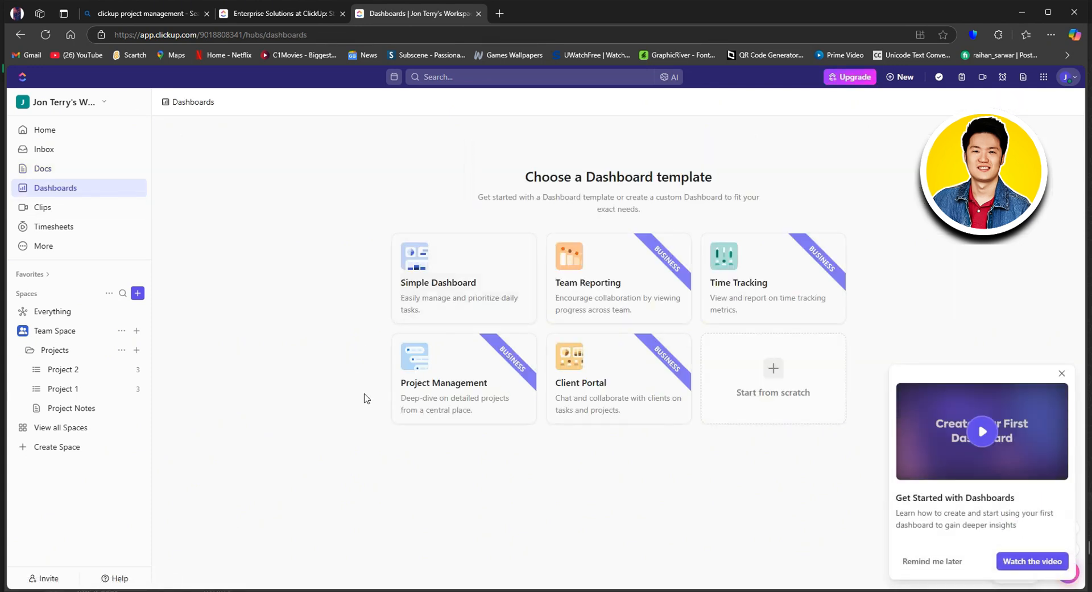
{"action": "left_click", "coordinate": [1061, 373]}
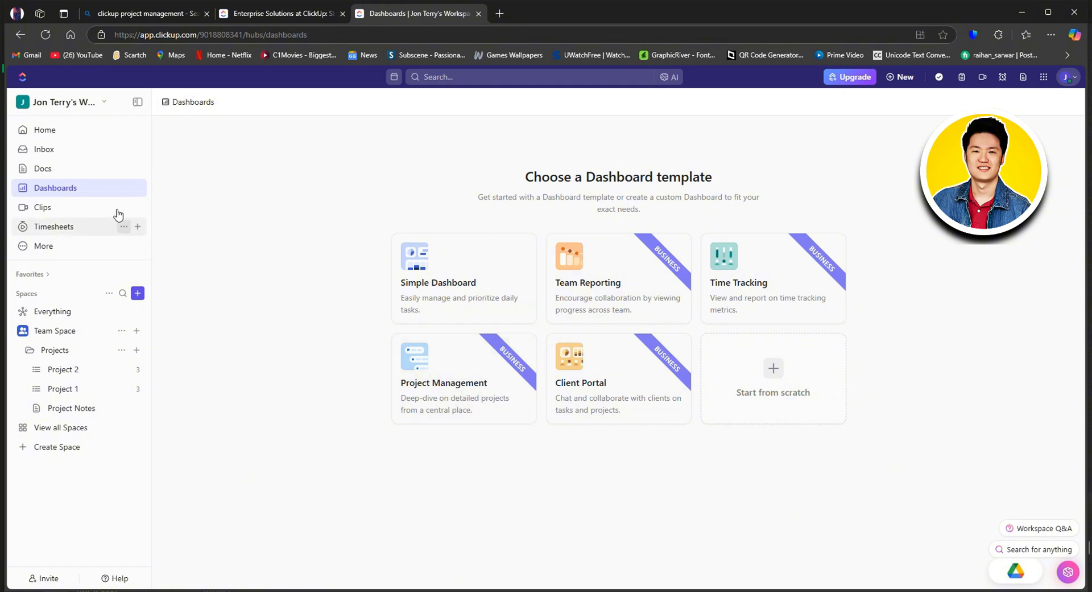
{"action": "left_click", "coordinate": [84, 209]}
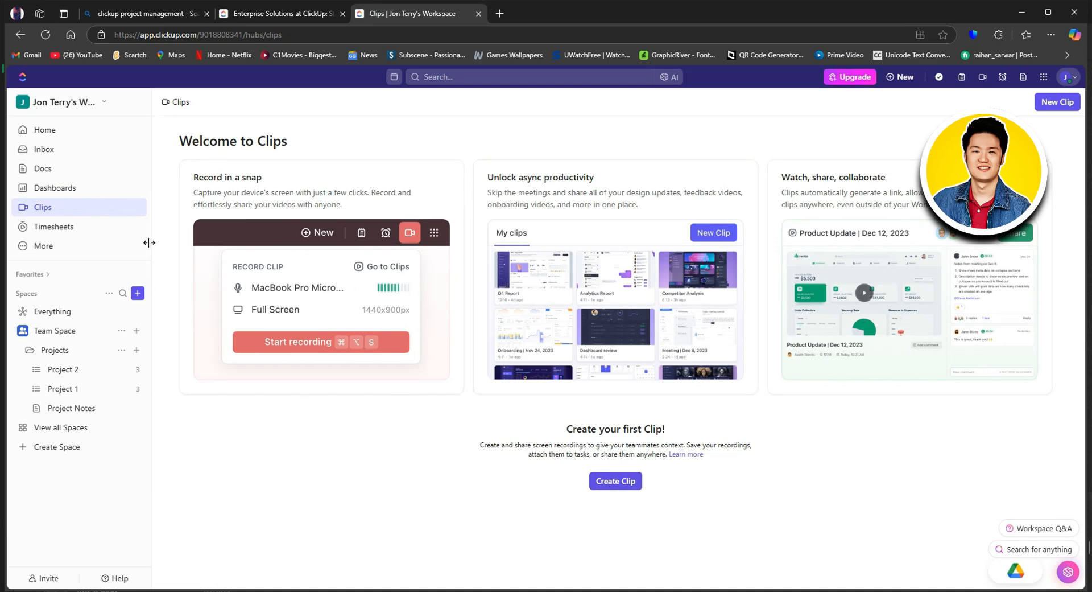
{"action": "left_click", "coordinate": [88, 246]}
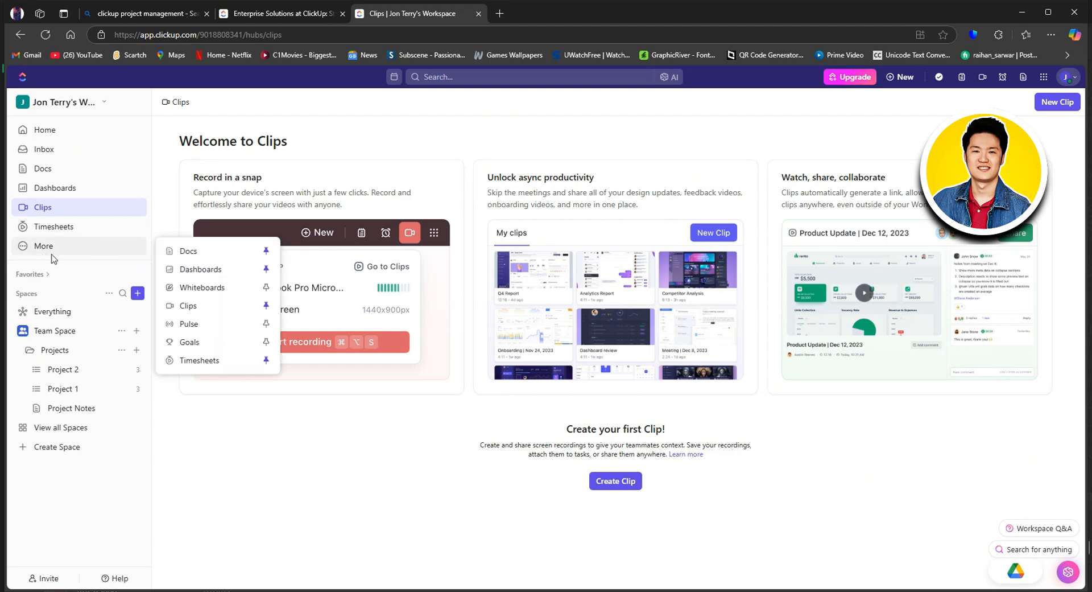
{"action": "left_click", "coordinate": [251, 434]}
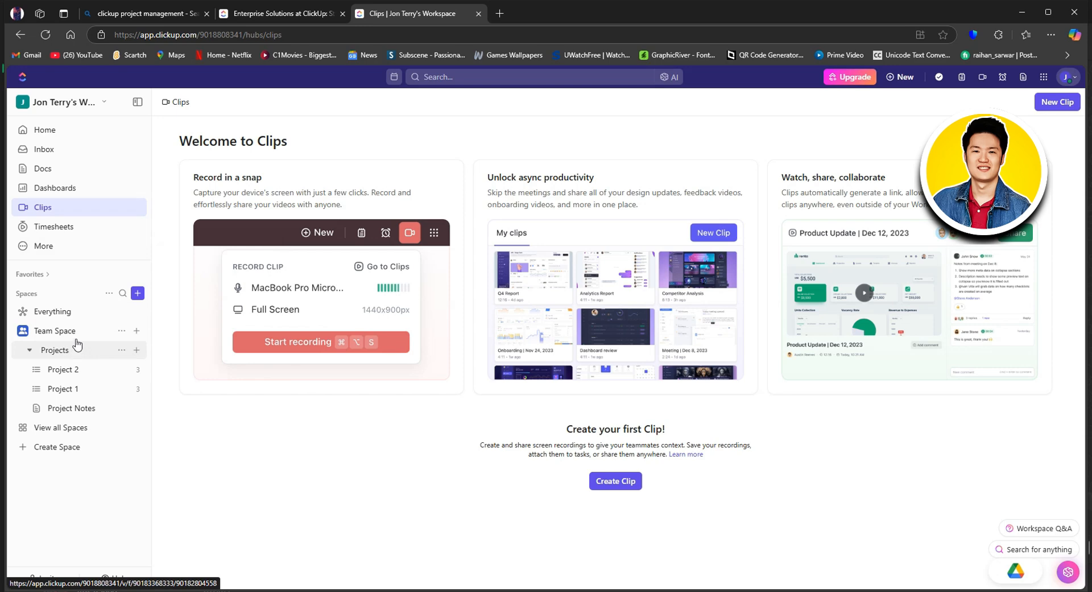
Start creating a space named with the user's first name followed by 'New Workspace'.
{"action": "left_click", "coordinate": [62, 447]}
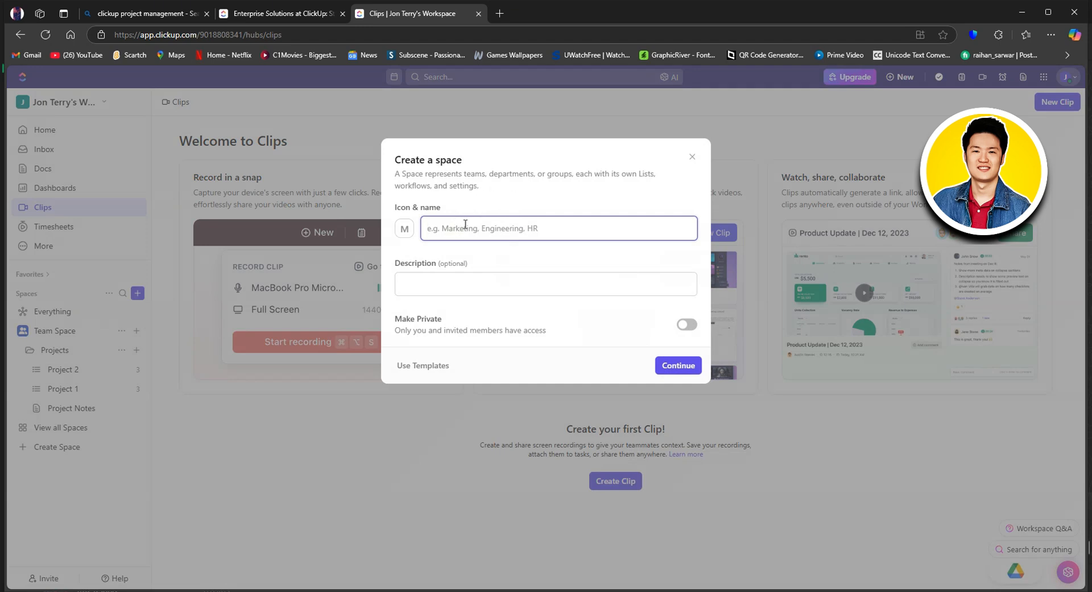
{"action": "type", "text": "Jon"}
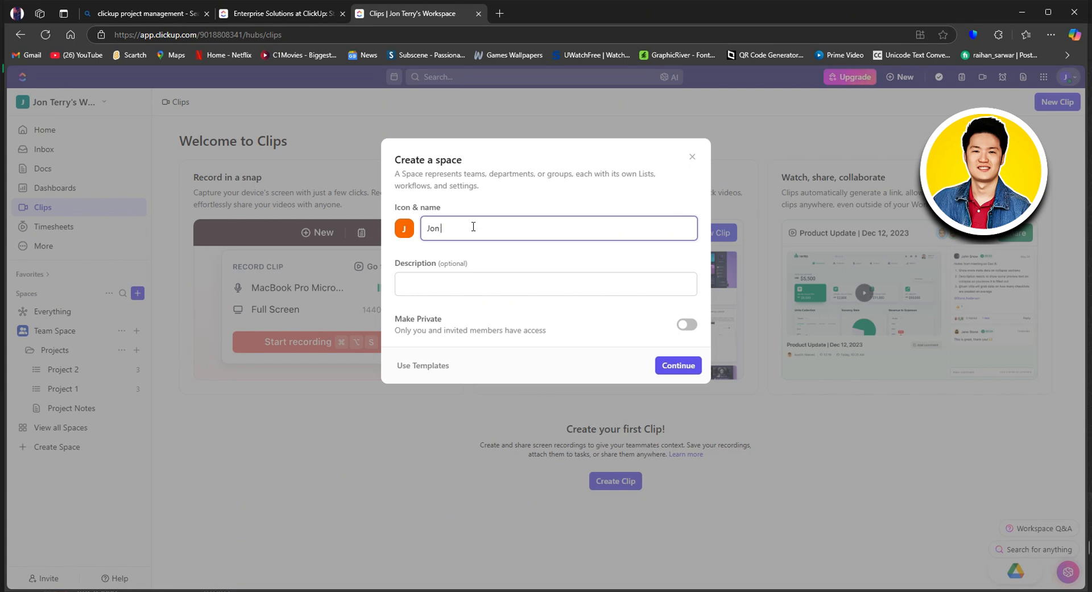
{"action": "type", "text": " New Workspace"}
{"action": "left_click", "coordinate": [461, 281]}
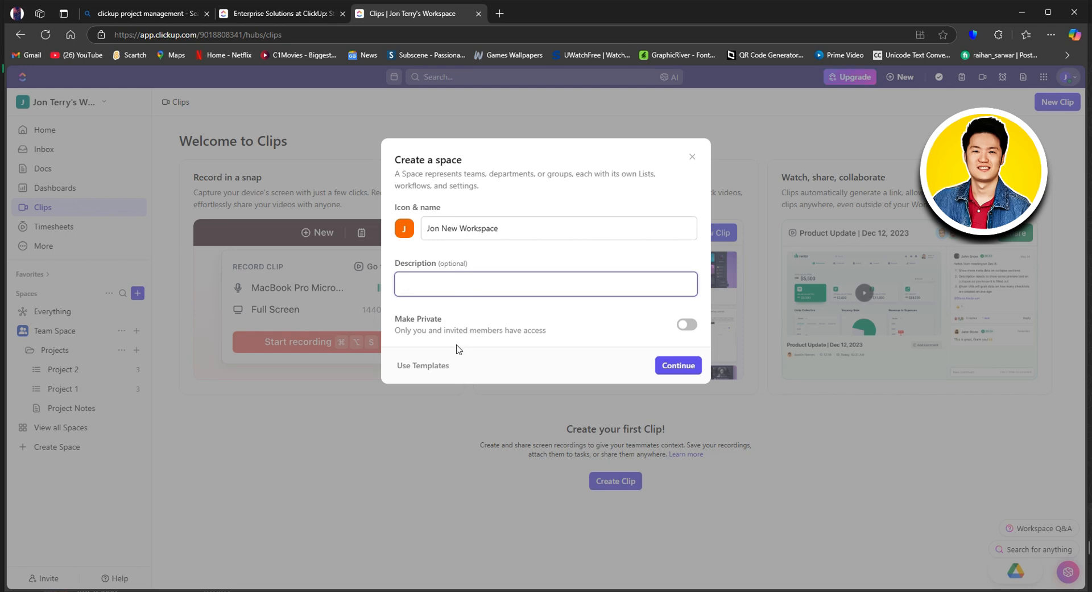
Leave the space public and continue to the workflow setup.
{"action": "left_click", "coordinate": [687, 324]}
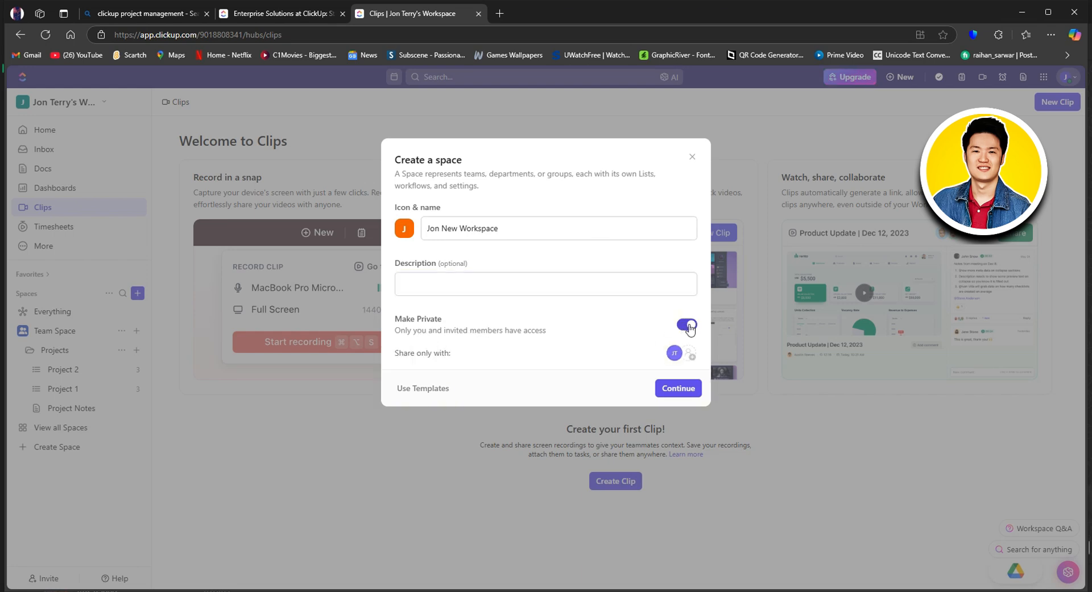
{"action": "left_click", "coordinate": [690, 327]}
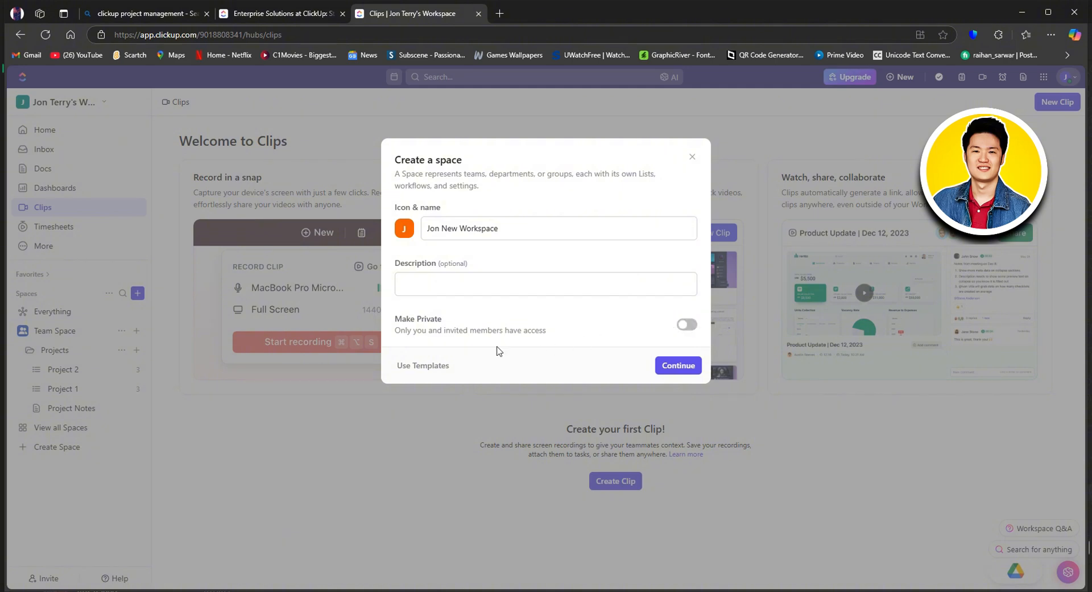
{"action": "left_click", "coordinate": [674, 370]}
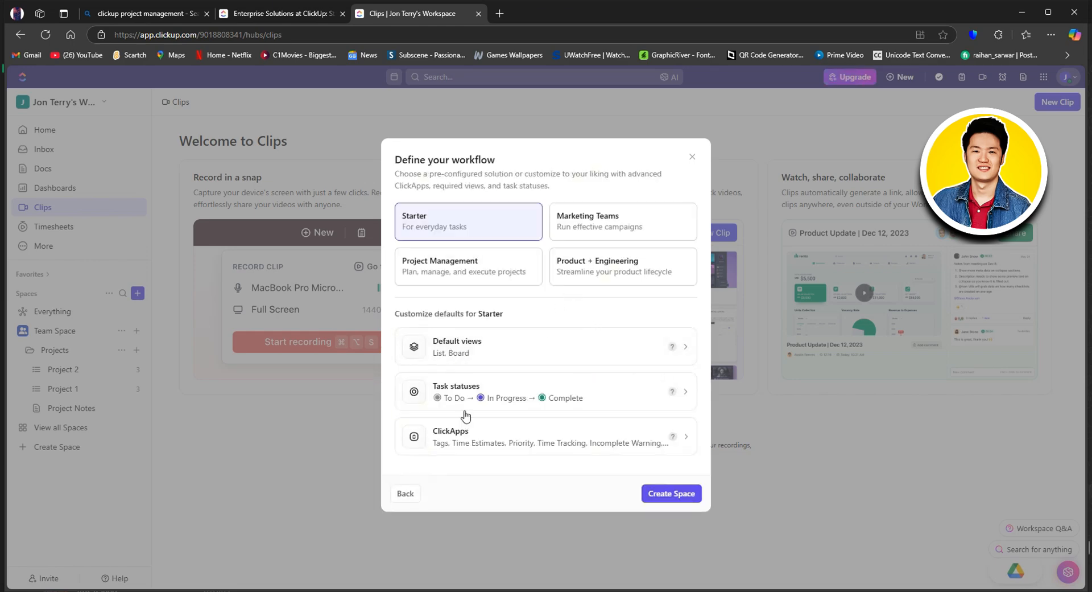
Go back and browse the ClickUp space templates in the Template Center, then close it.
{"action": "left_click", "coordinate": [410, 492]}
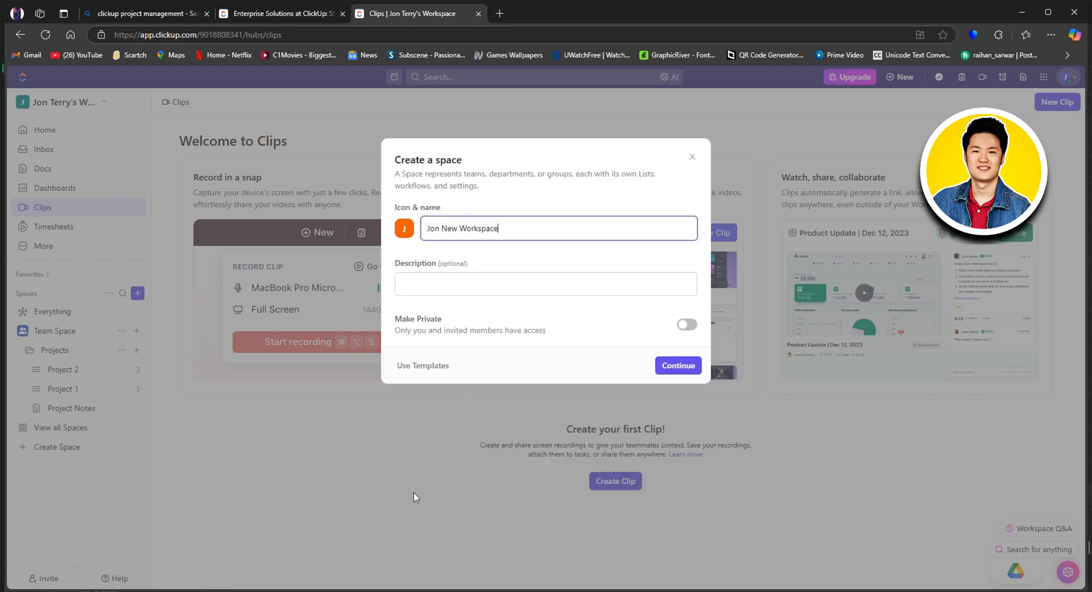
{"action": "left_click", "coordinate": [432, 369]}
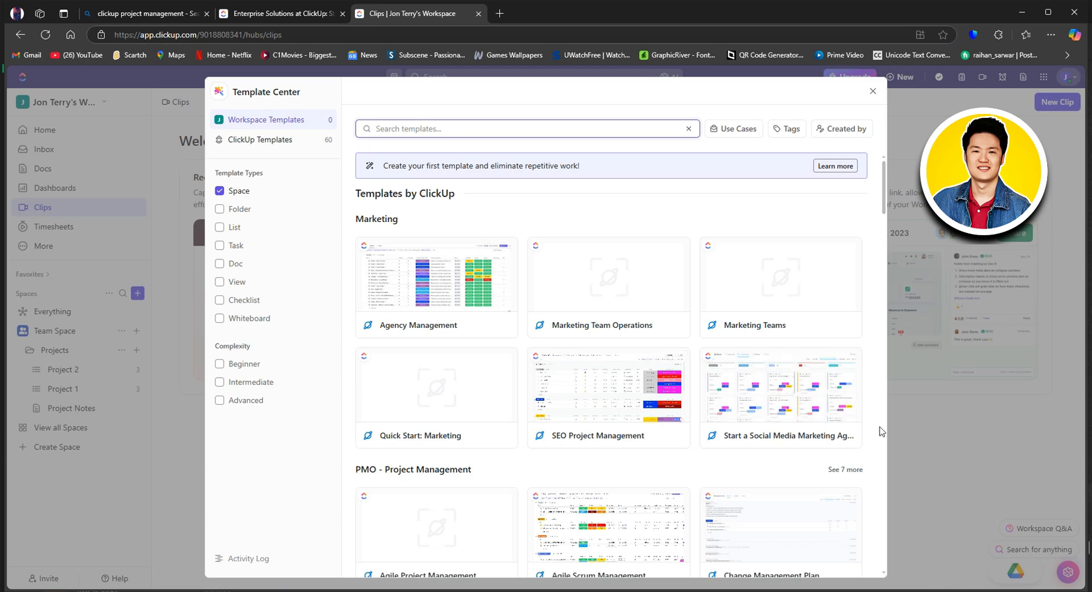
{"action": "scroll", "coordinate": [879, 431], "scroll_direction": "down", "scroll_amount": 7}
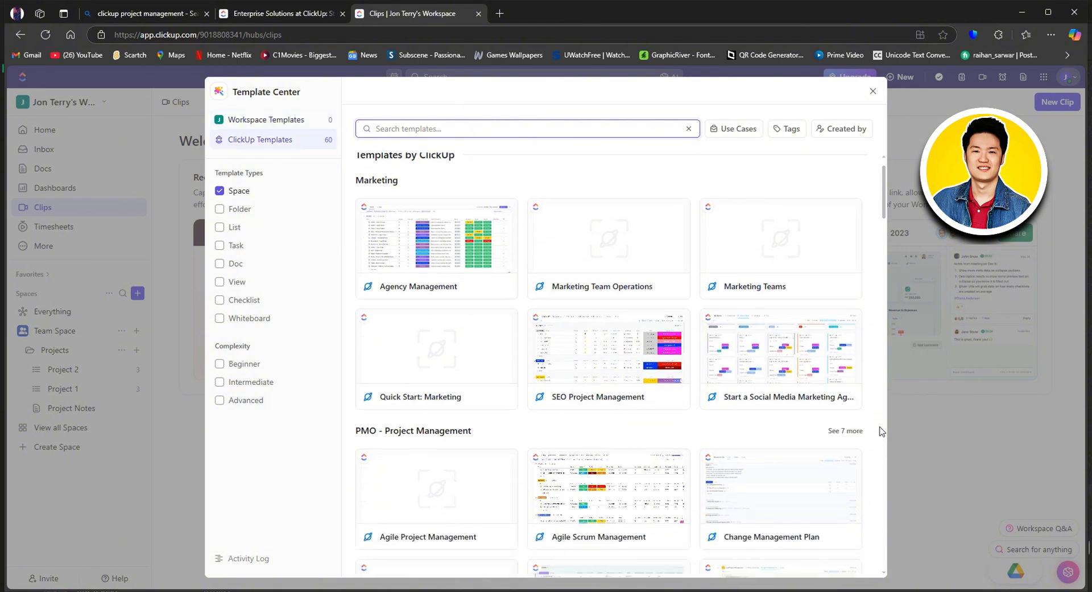
{"action": "scroll", "coordinate": [488, 286], "scroll_direction": "up", "scroll_amount": 2}
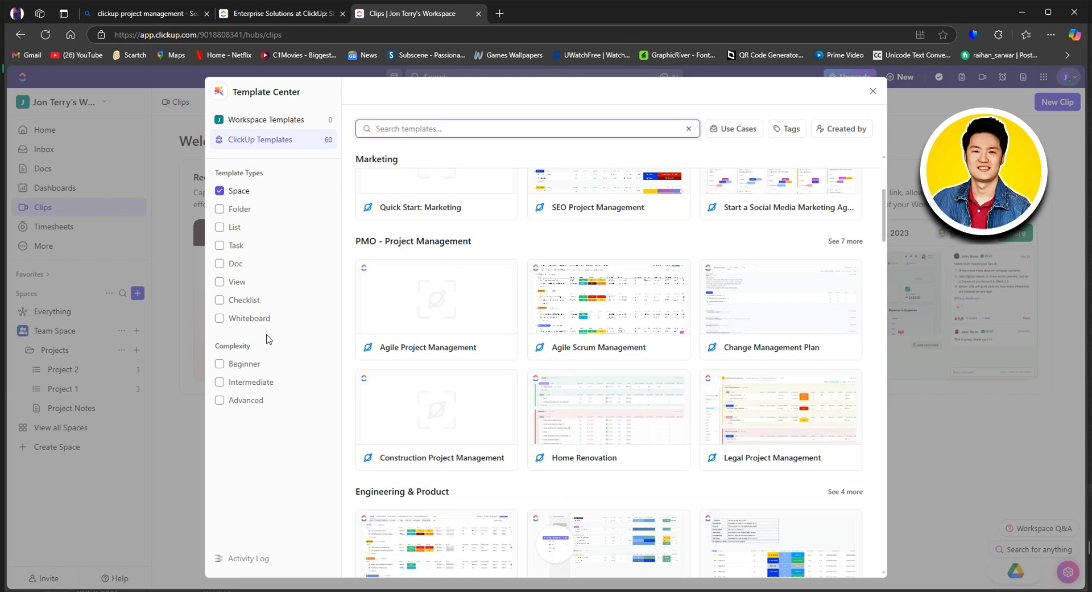
{"action": "scroll", "coordinate": [882, 386], "scroll_direction": "up", "scroll_amount": 5}
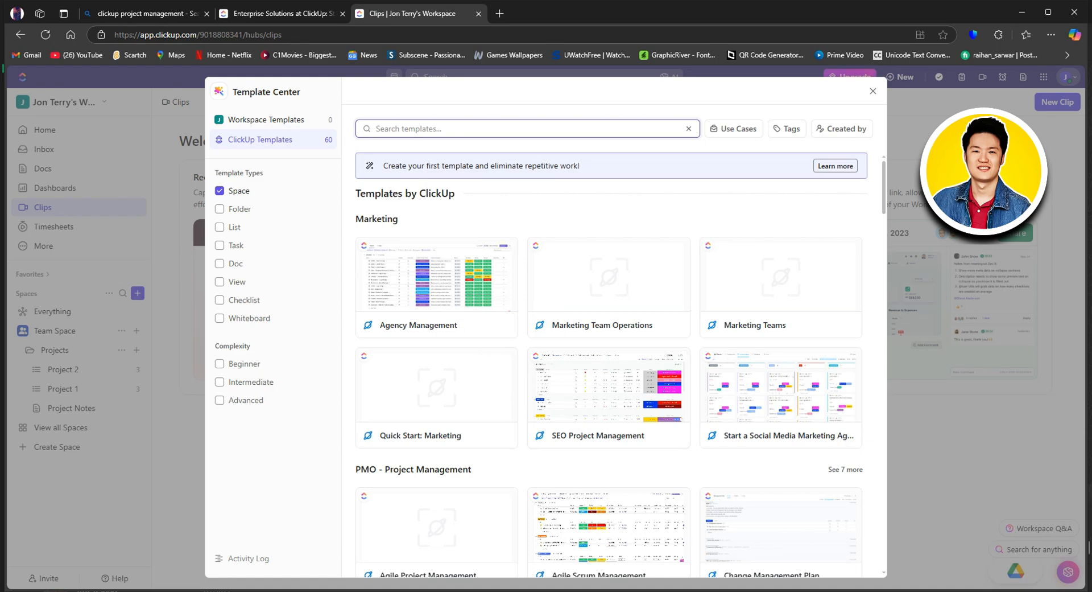
{"action": "left_click", "coordinate": [872, 92]}
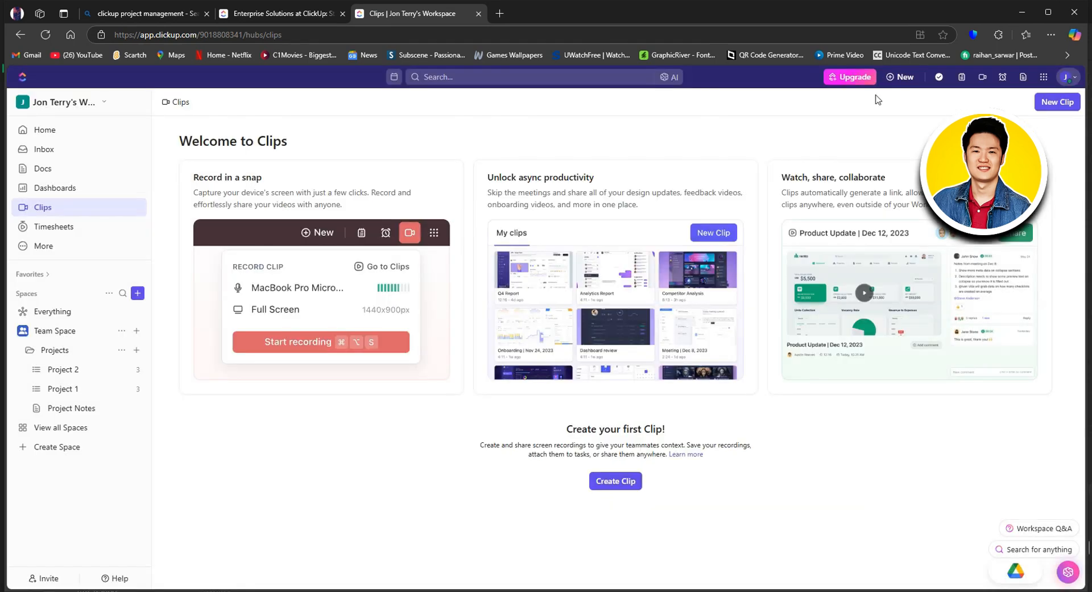
Start a new space named with the user's first name followed by 'Workspace' and continue to the workflow setup.
{"action": "left_click", "coordinate": [83, 447]}
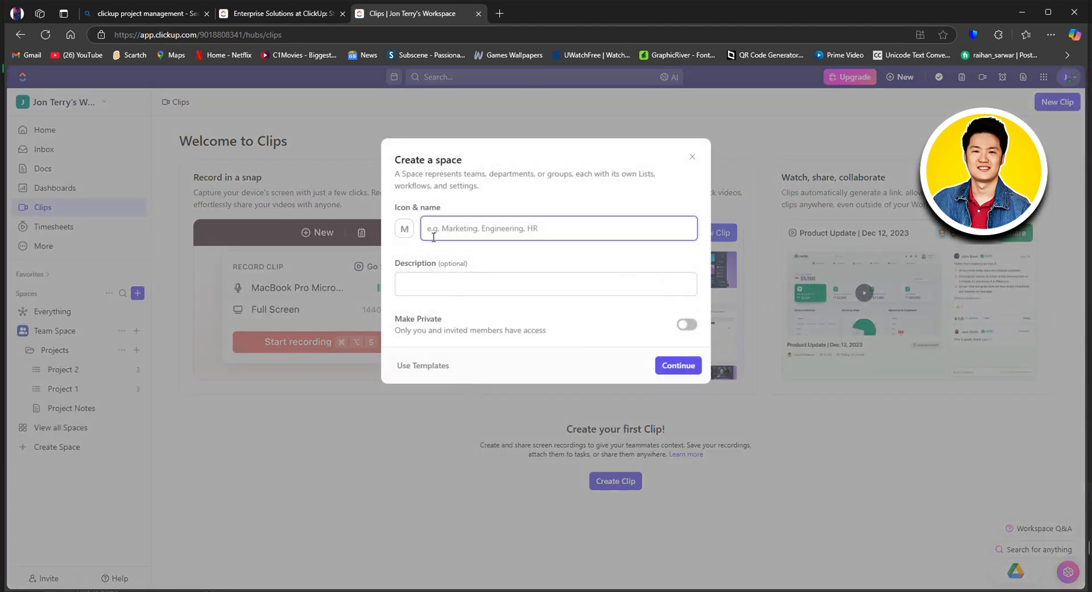
{"action": "type", "text": "Jon Workspace"}
{"action": "key", "text": "Return"}
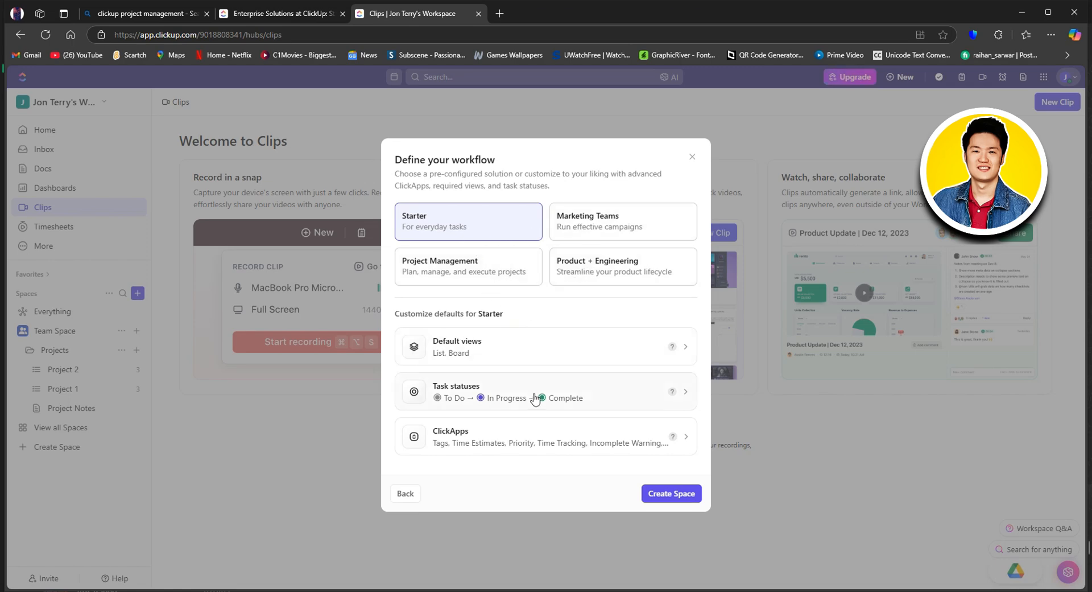
Choose the Project Management workflow and review its default views.
{"action": "left_click", "coordinate": [607, 347]}
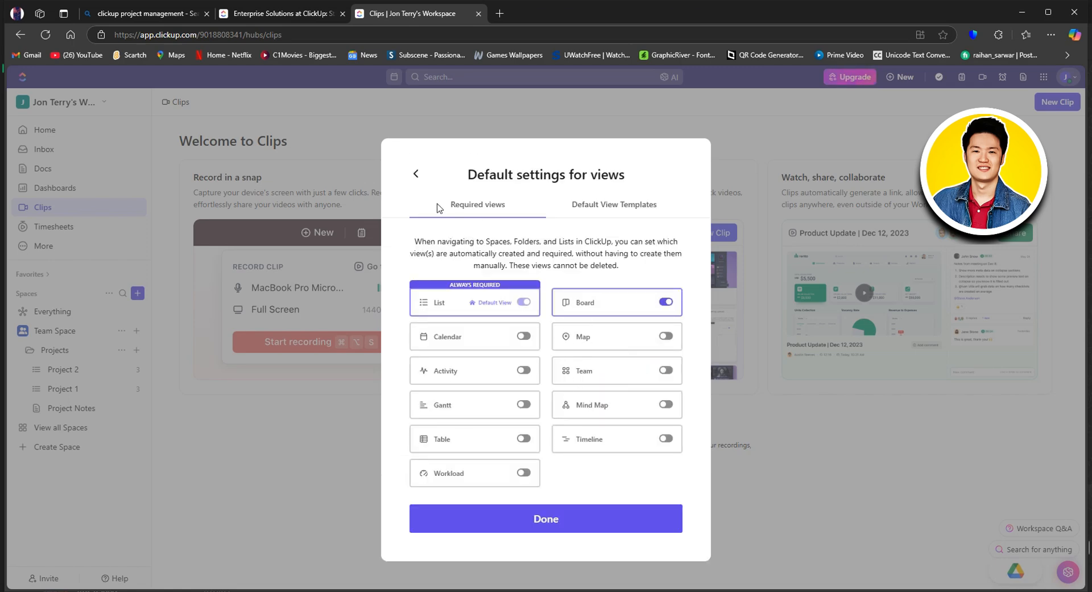
{"action": "left_click", "coordinate": [417, 176]}
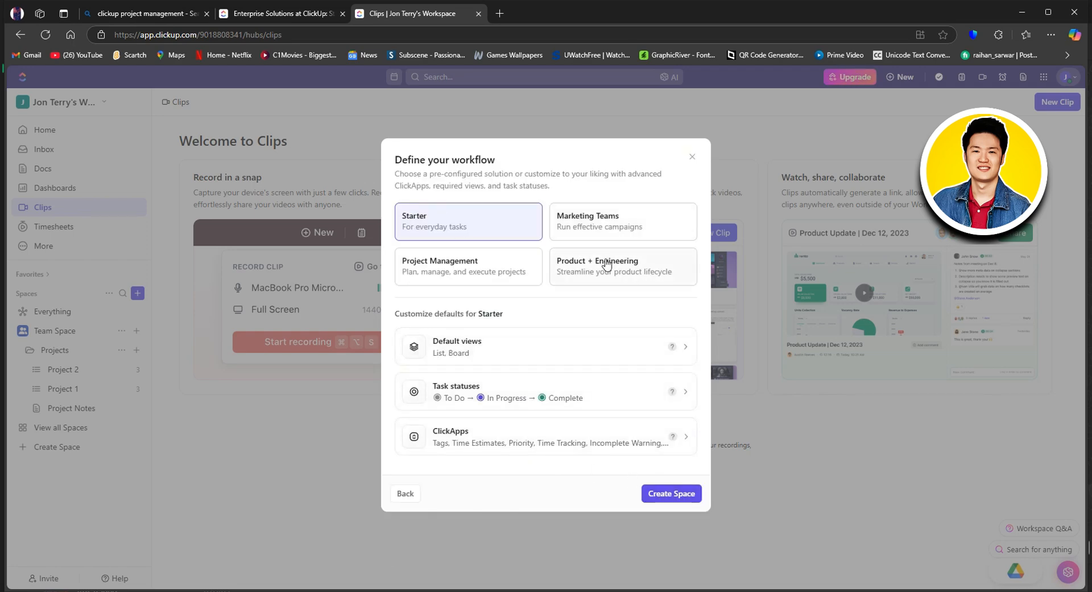
{"action": "left_click", "coordinate": [483, 268]}
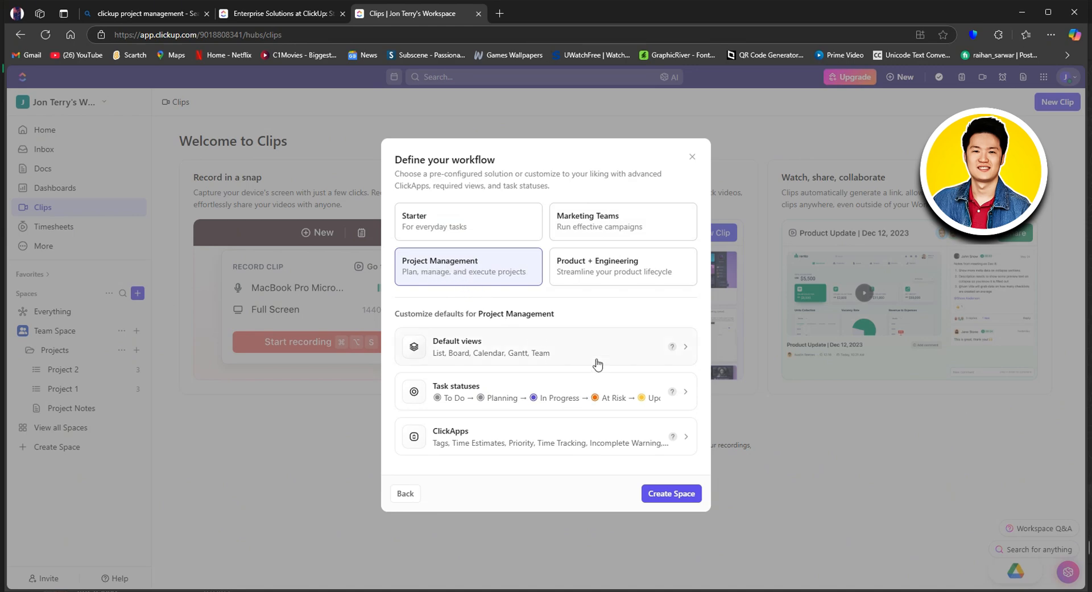
{"action": "left_click", "coordinate": [687, 349]}
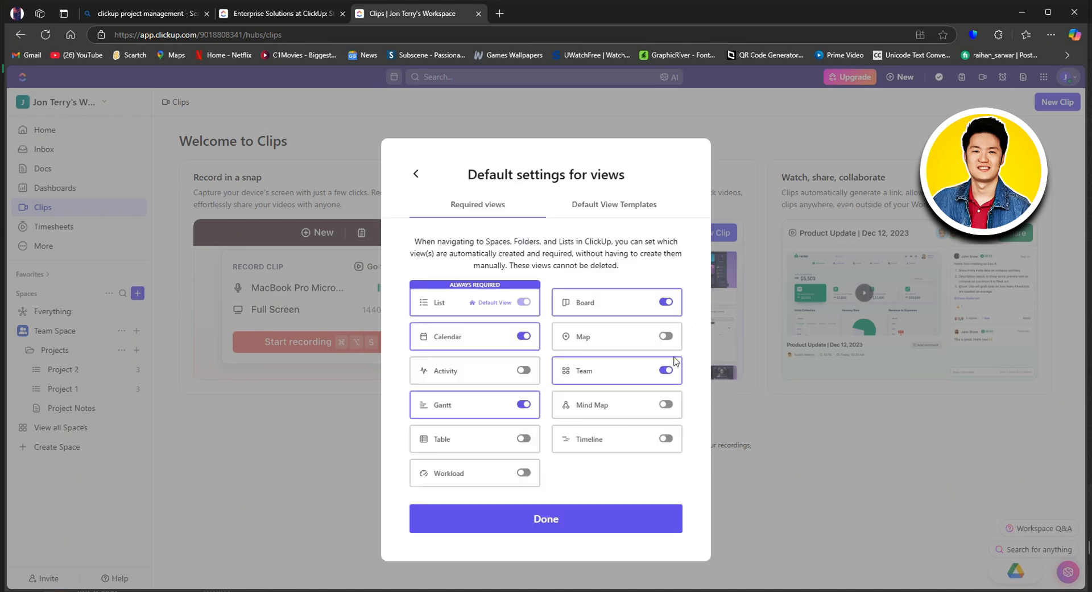
{"action": "left_click", "coordinate": [573, 518]}
Examine the workflow's task statuses and their color options without applying changes.
{"action": "left_click", "coordinate": [495, 395]}
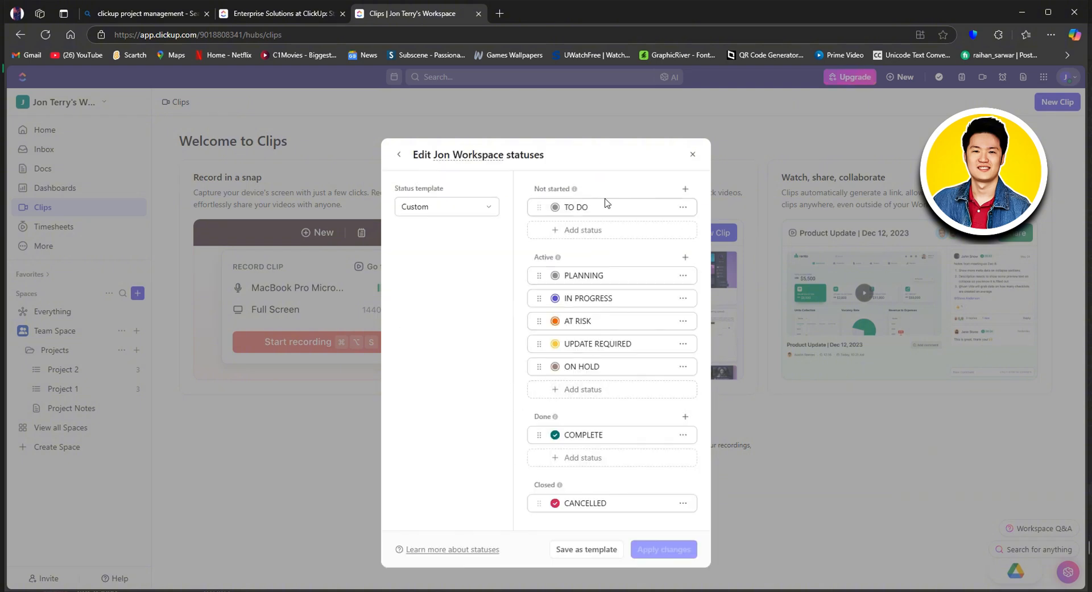
{"action": "left_click", "coordinate": [555, 298]}
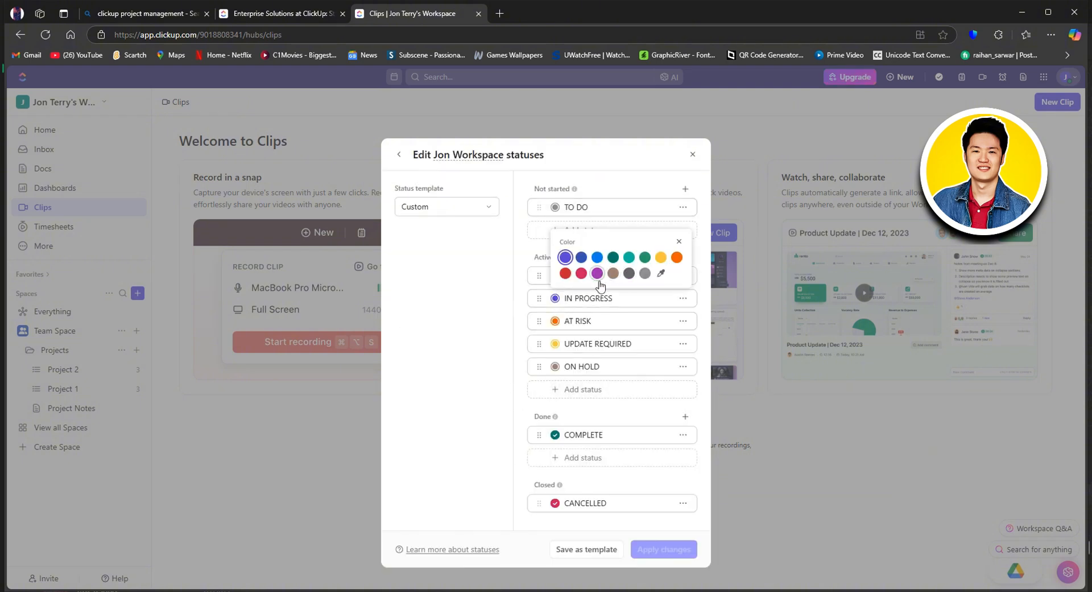
{"action": "left_click", "coordinate": [559, 343]}
{"action": "left_click", "coordinate": [556, 344]}
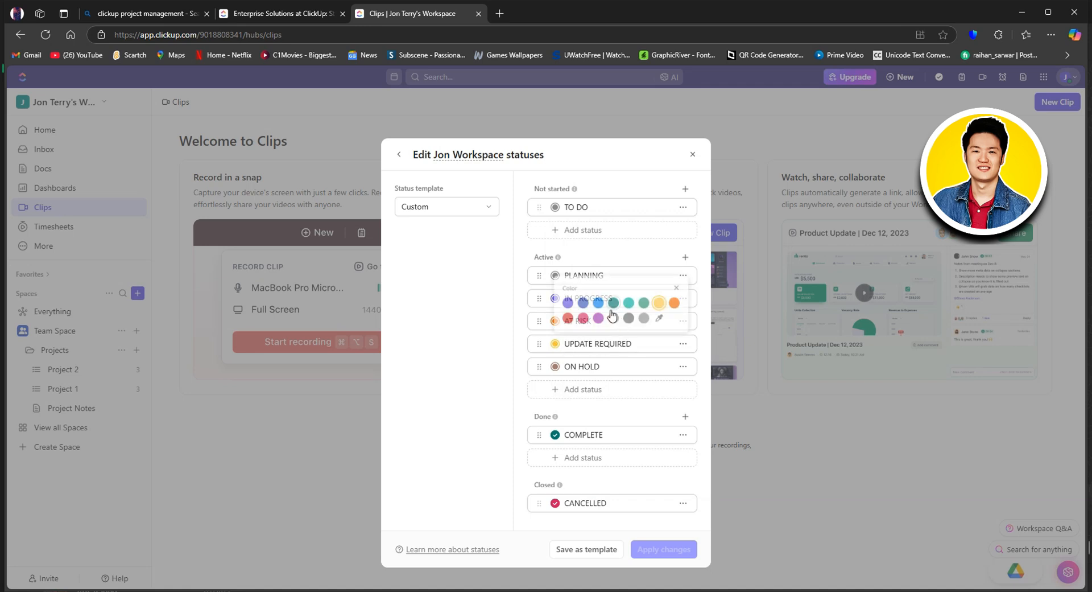
{"action": "left_click", "coordinate": [603, 344]}
{"action": "double_click", "coordinate": [619, 343]}
{"action": "left_click", "coordinate": [633, 343]}
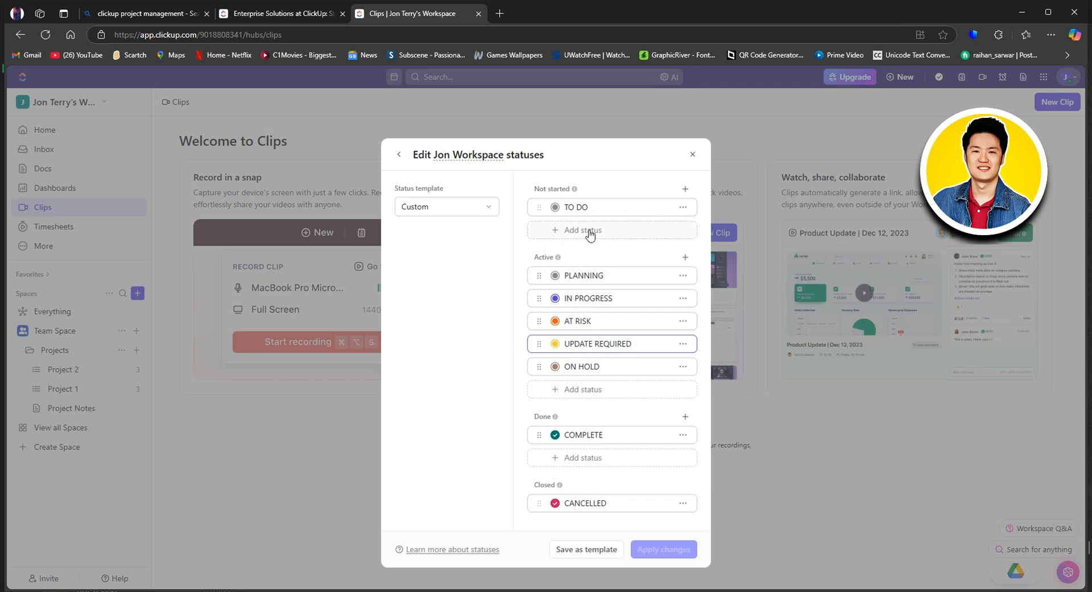
{"action": "left_click", "coordinate": [398, 154]}
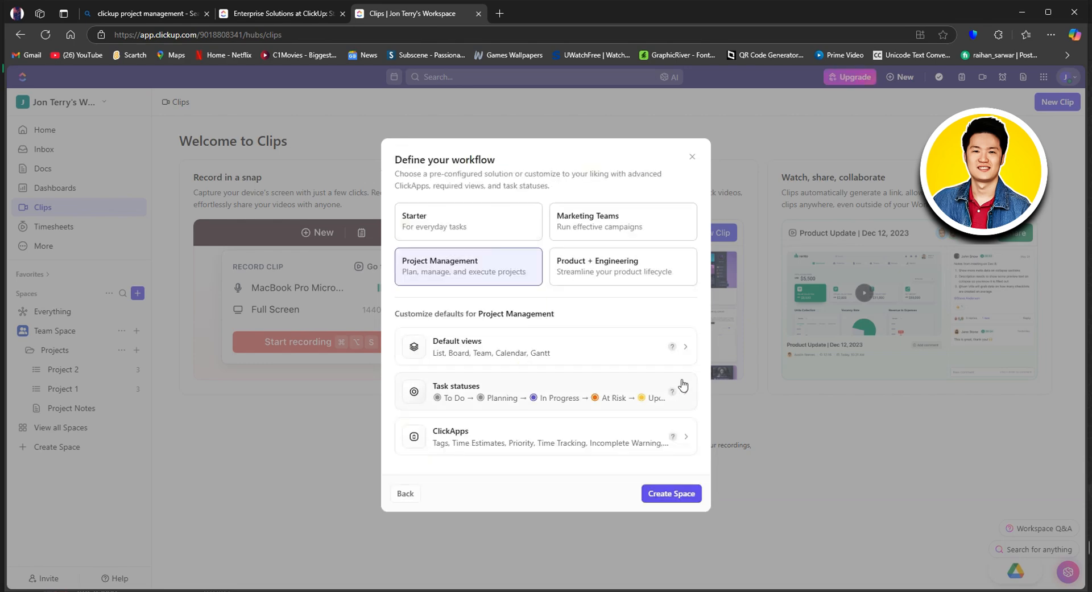
Create the space and open its List view.
{"action": "left_click", "coordinate": [670, 498]}
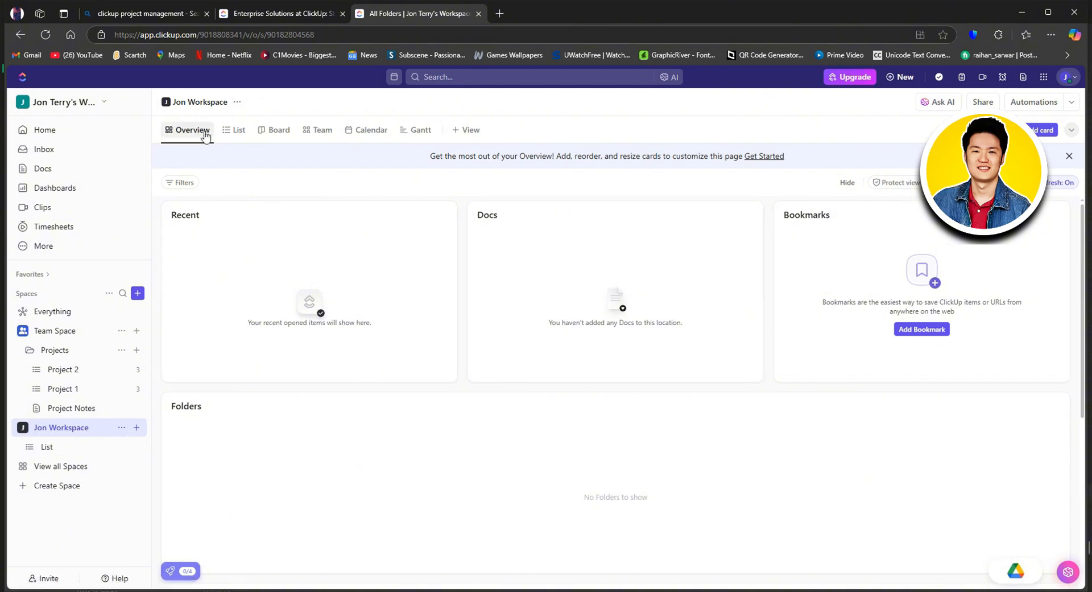
{"action": "left_click", "coordinate": [246, 134]}
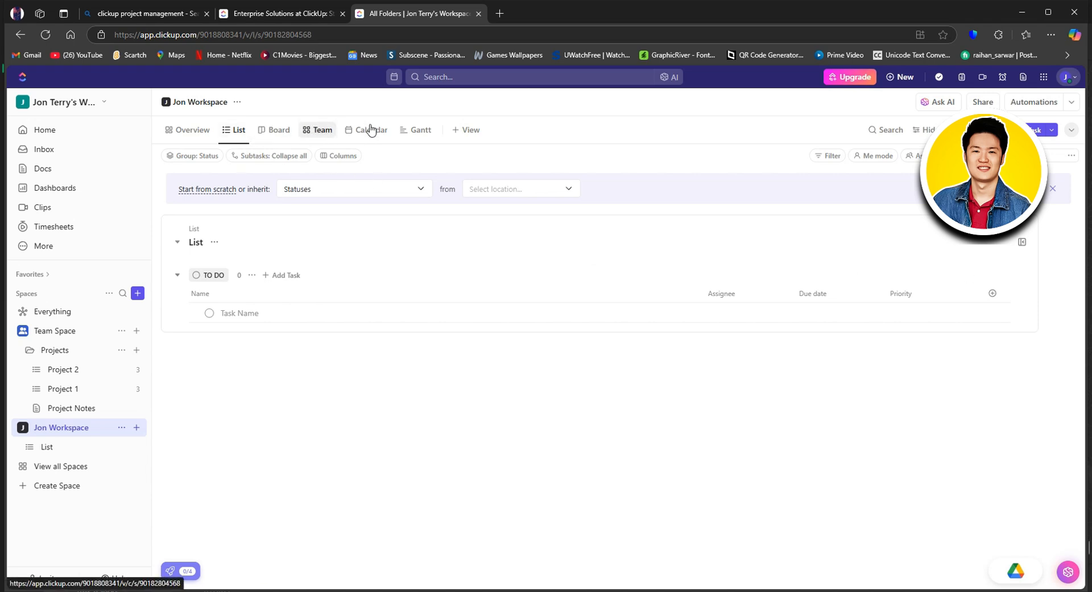
{"action": "left_click", "coordinate": [214, 244]}
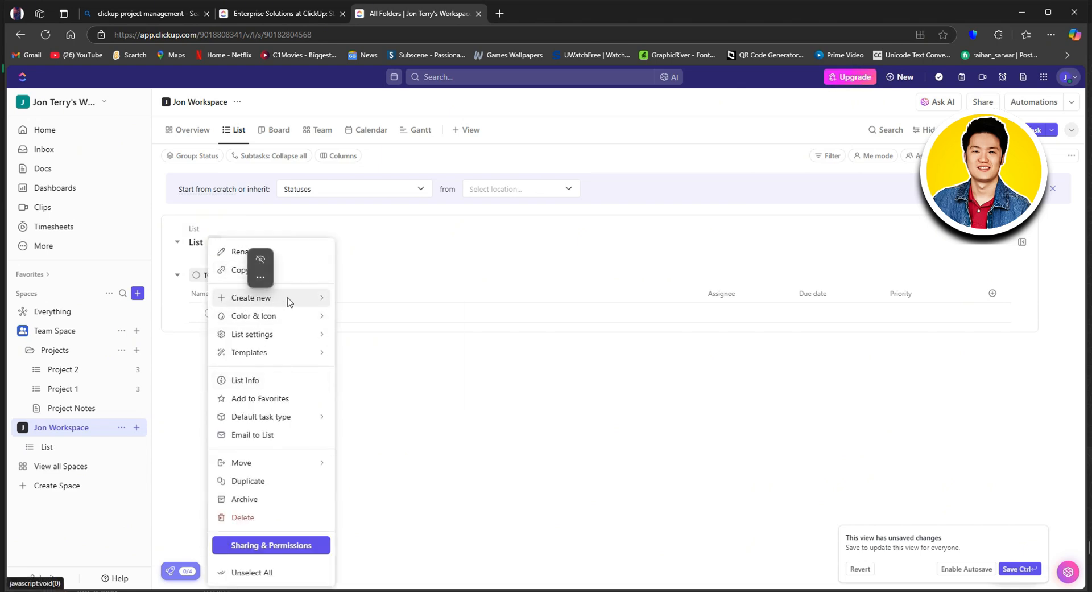
{"action": "mouse_move", "coordinate": [289, 300]}
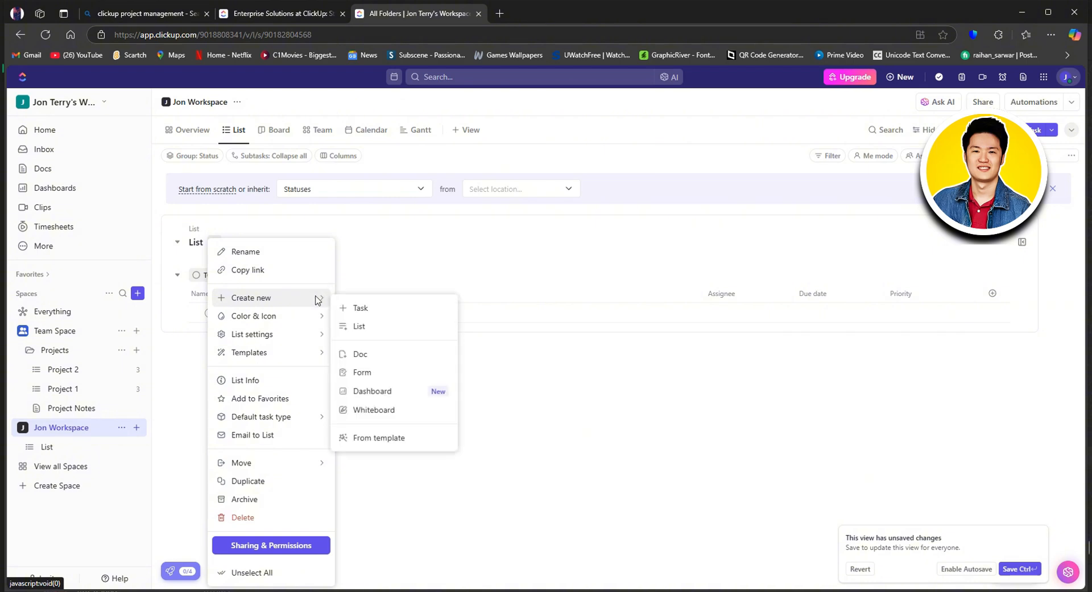
{"action": "left_click", "coordinate": [359, 327]}
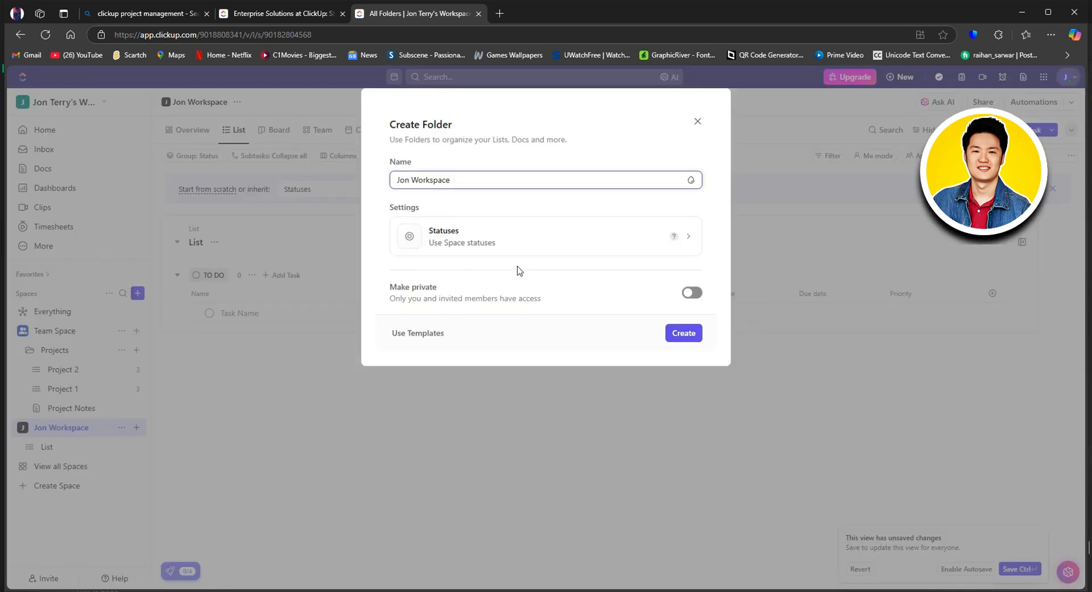
{"action": "left_click", "coordinate": [685, 241]}
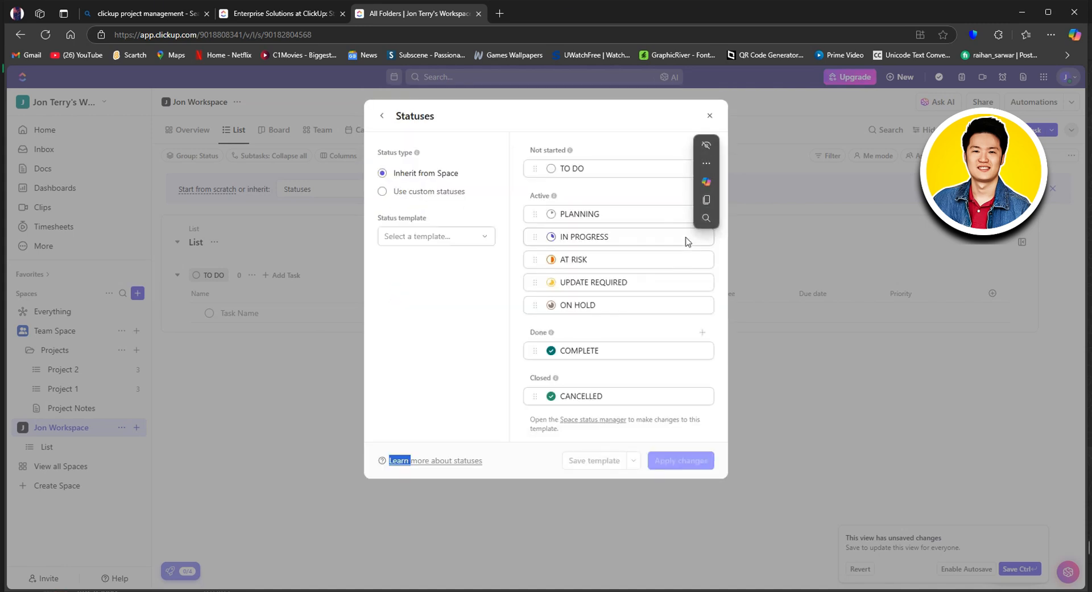
{"action": "double_click", "coordinate": [590, 215]}
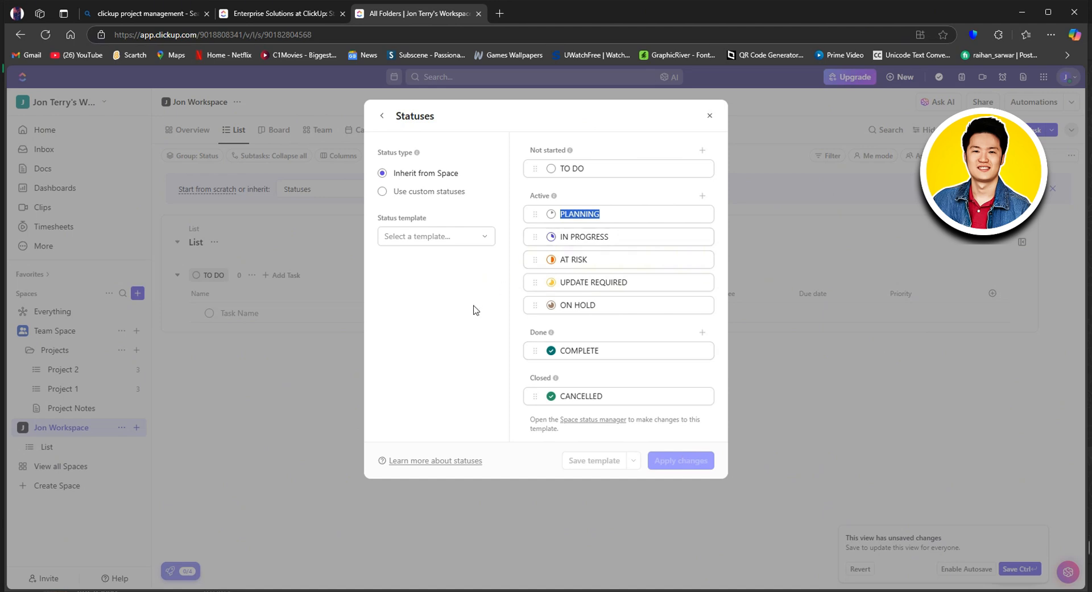
{"action": "left_click", "coordinate": [382, 116]}
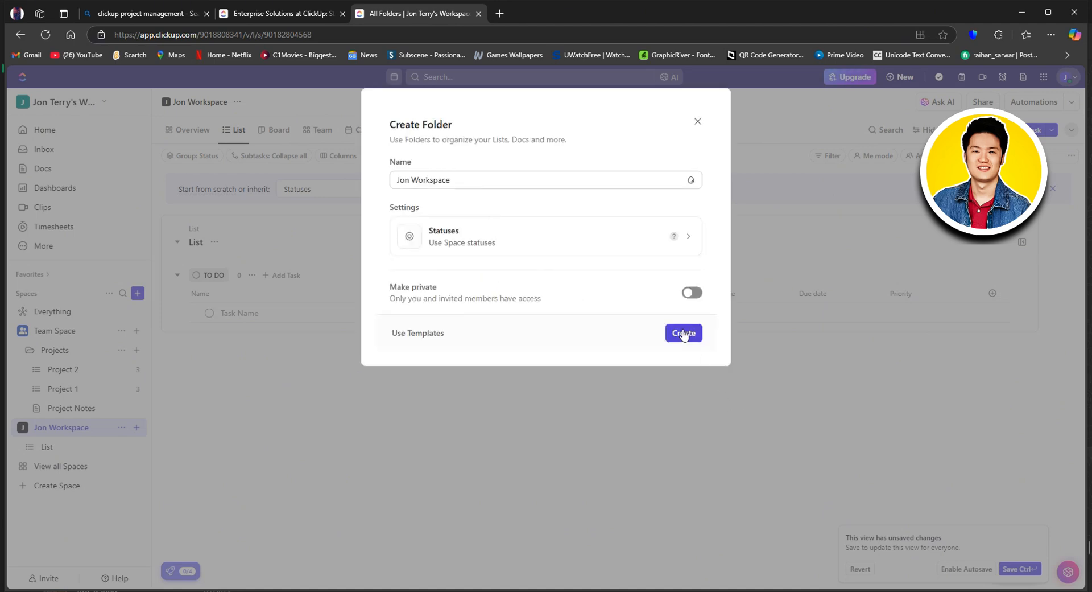
{"action": "left_click", "coordinate": [686, 295]}
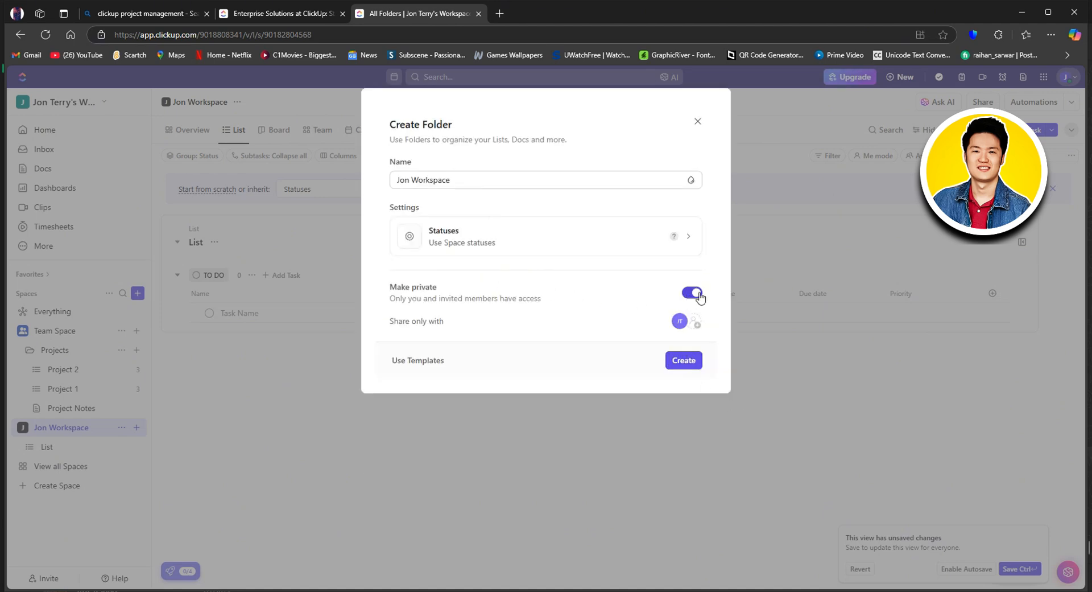
{"action": "left_click", "coordinate": [692, 295]}
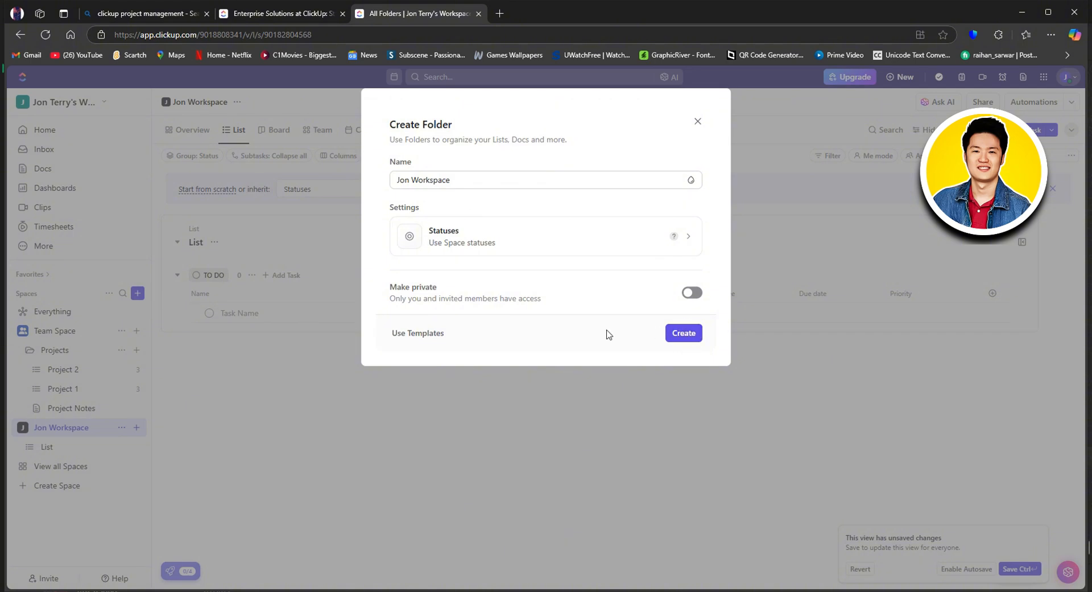
{"action": "key", "text": "Escape"}
Create a list named 'Project 01' inside the Projects folder of Team Space.
{"action": "left_click", "coordinate": [185, 444]}
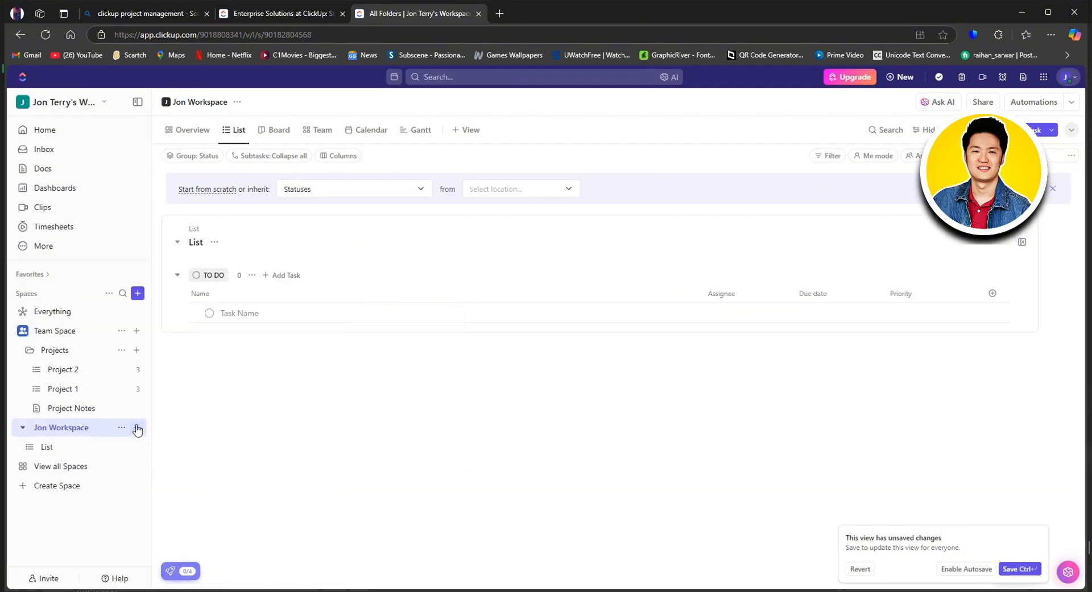
{"action": "left_click", "coordinate": [139, 428]}
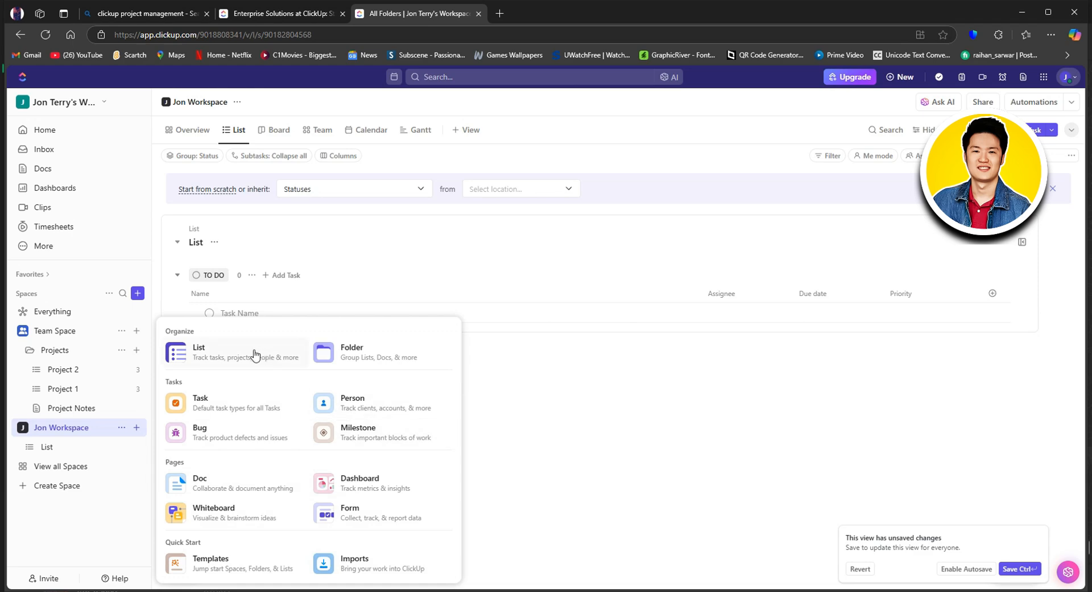
{"action": "left_click", "coordinate": [228, 350]}
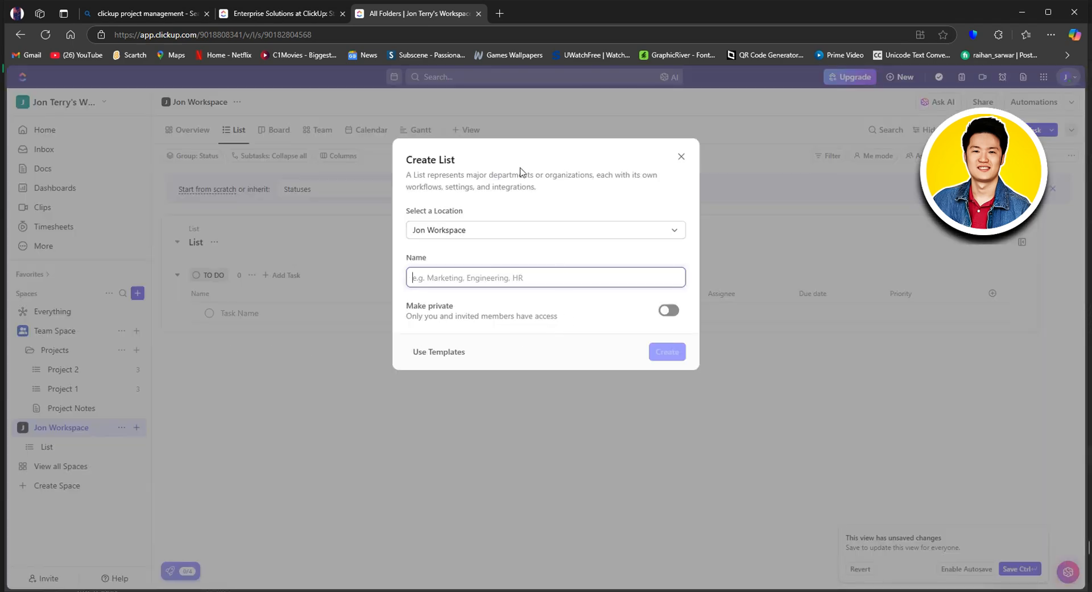
{"action": "left_click", "coordinate": [428, 235]}
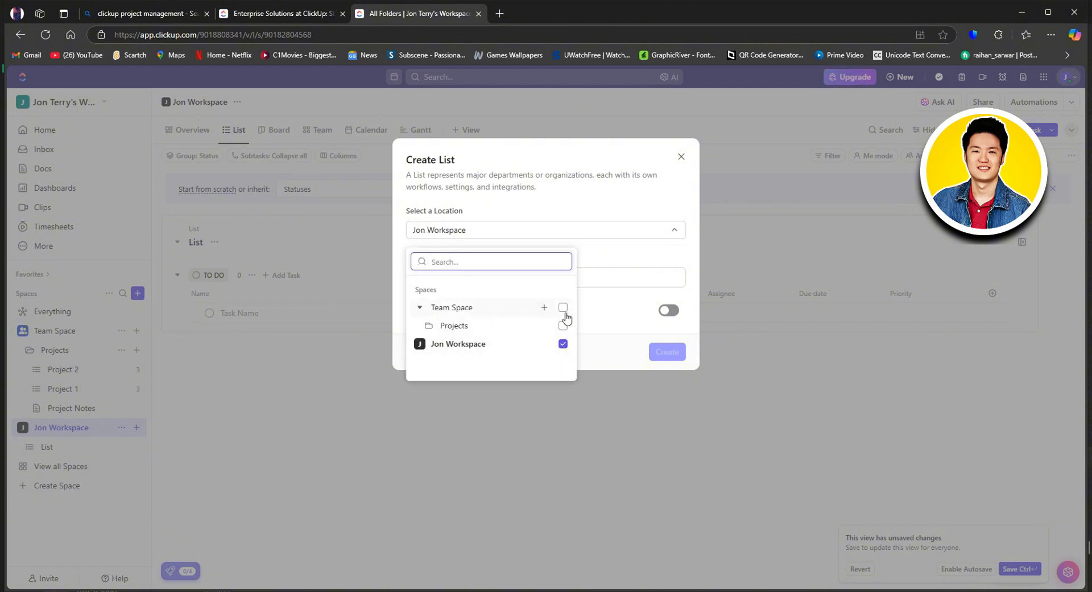
{"action": "left_click", "coordinate": [562, 326]}
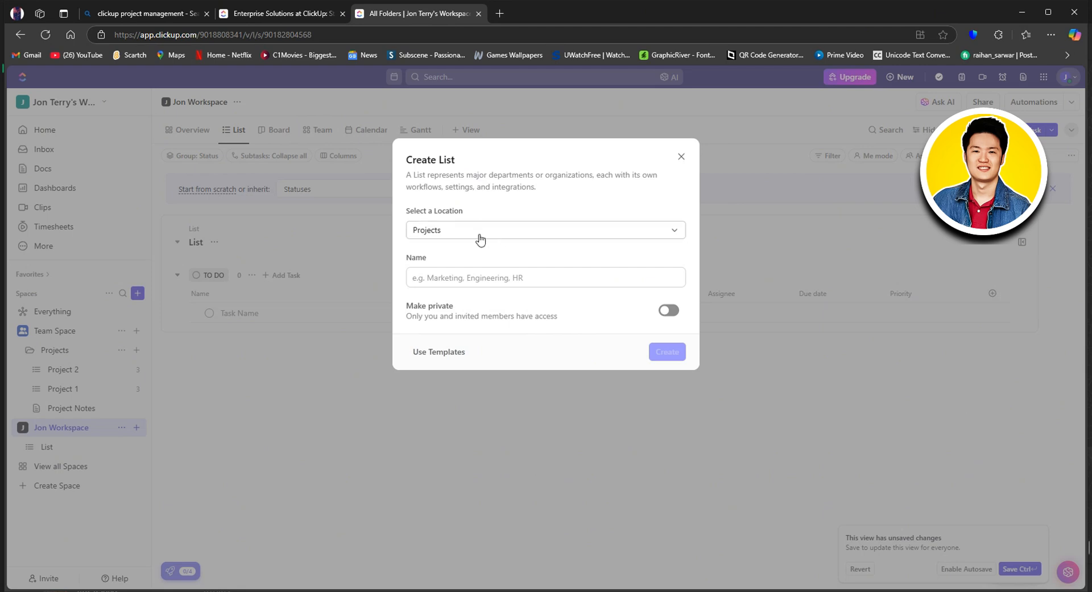
{"action": "left_click", "coordinate": [477, 277]}
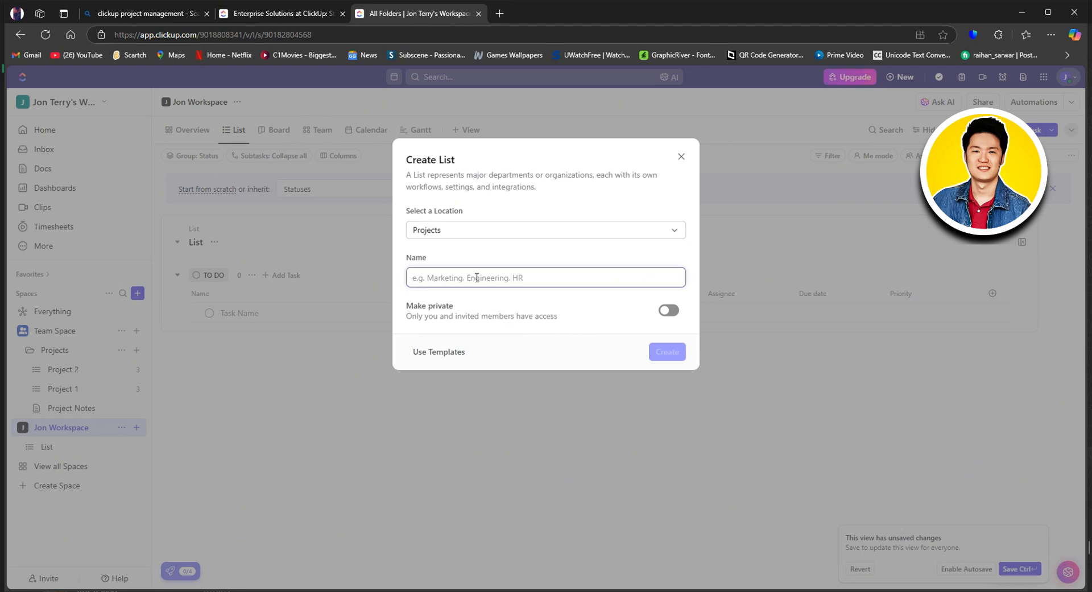
{"action": "type", "text": "Project 01"}
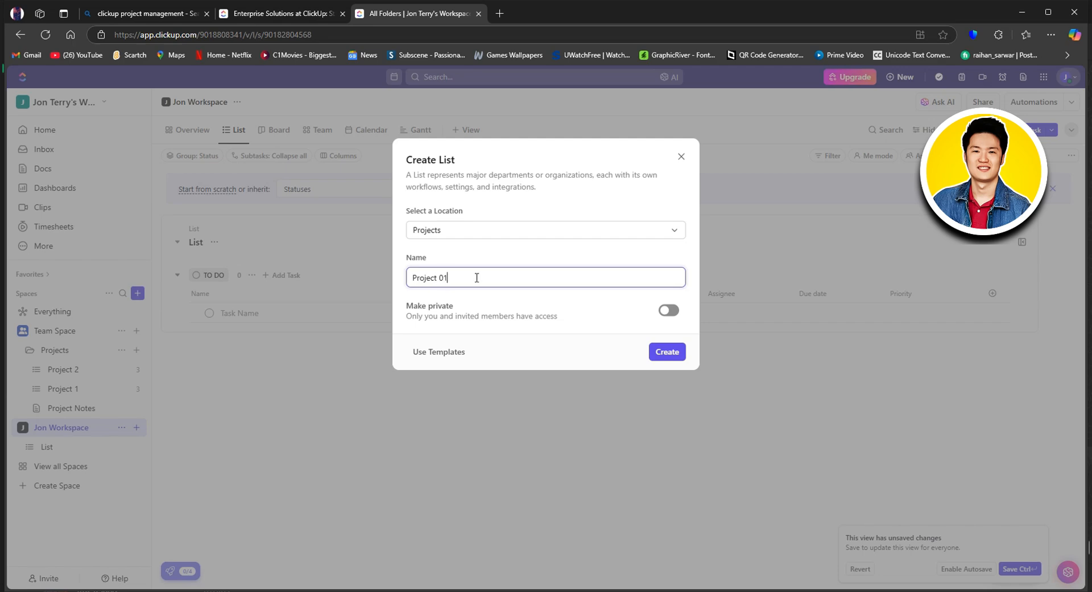
{"action": "left_click", "coordinate": [666, 353]}
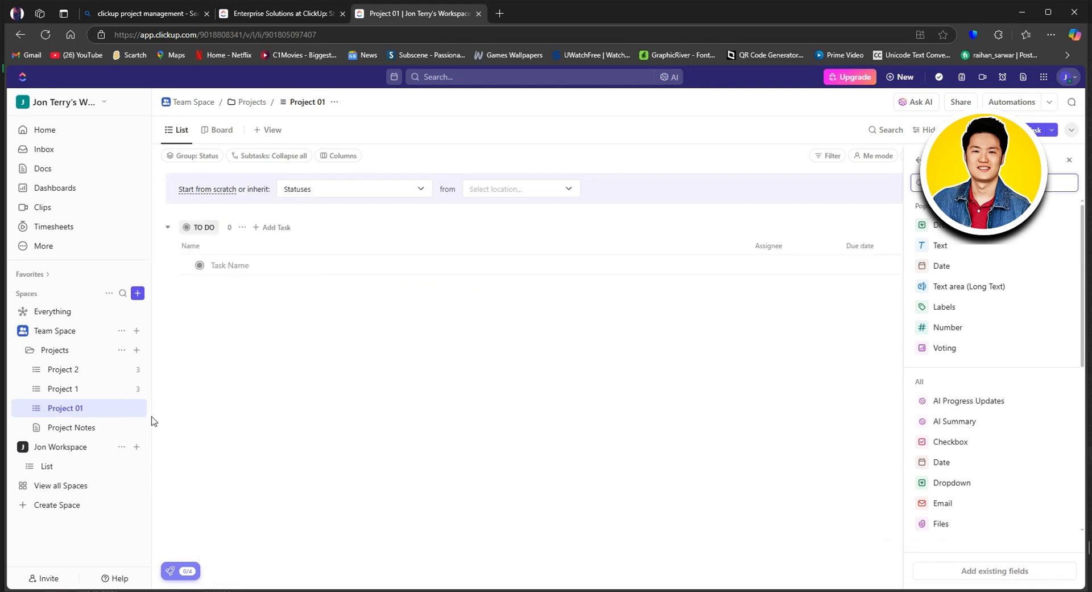
Start a new task in Project 01, assign it to yourself and set its priority to Urgent.
{"action": "left_click", "coordinate": [63, 411]}
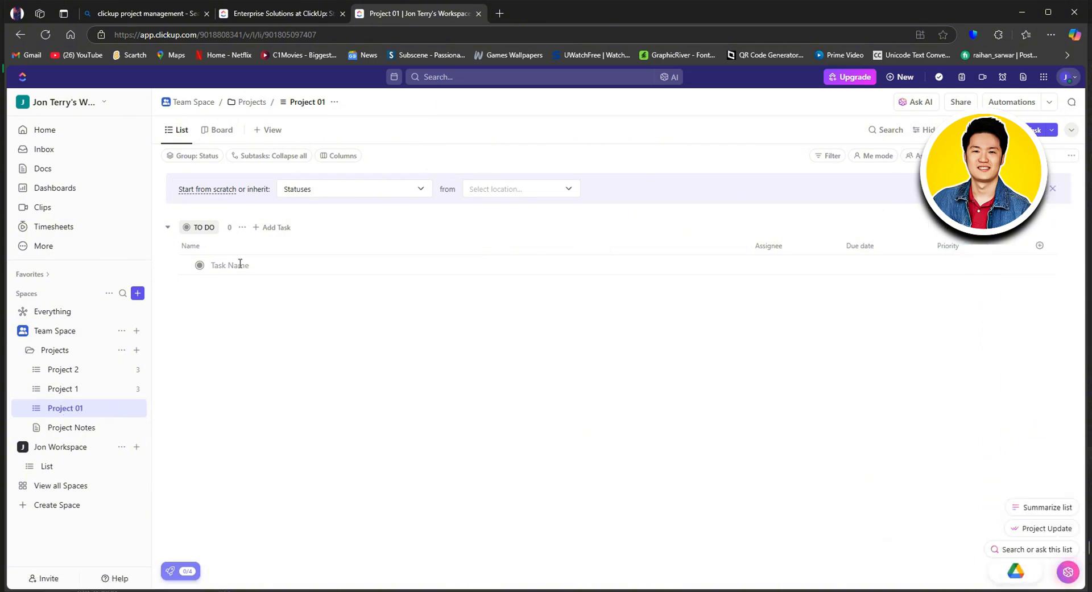
{"action": "left_click", "coordinate": [1032, 130]}
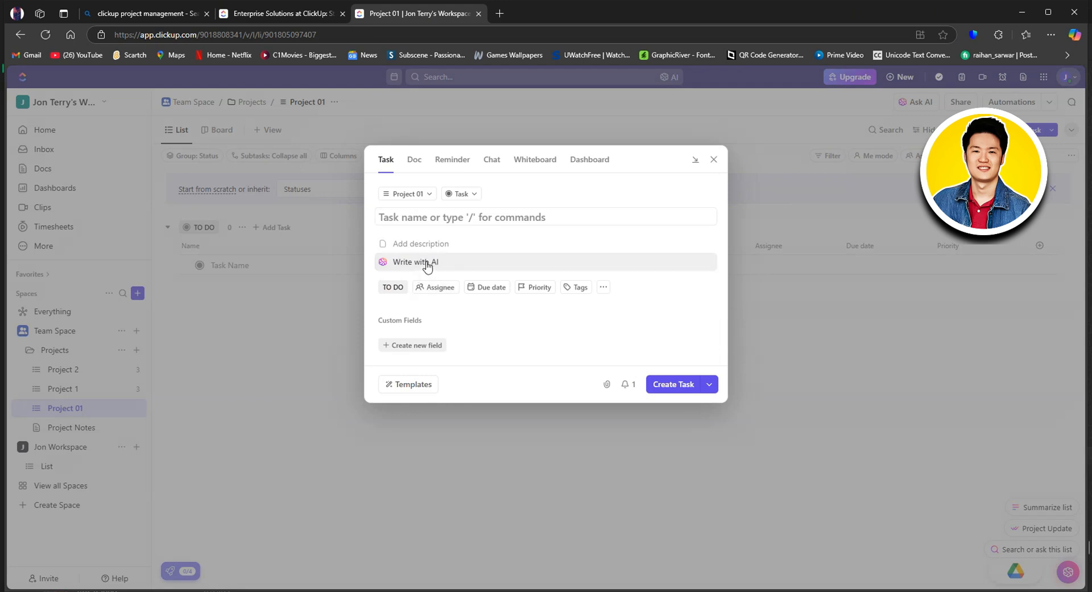
{"action": "left_click", "coordinate": [449, 289]}
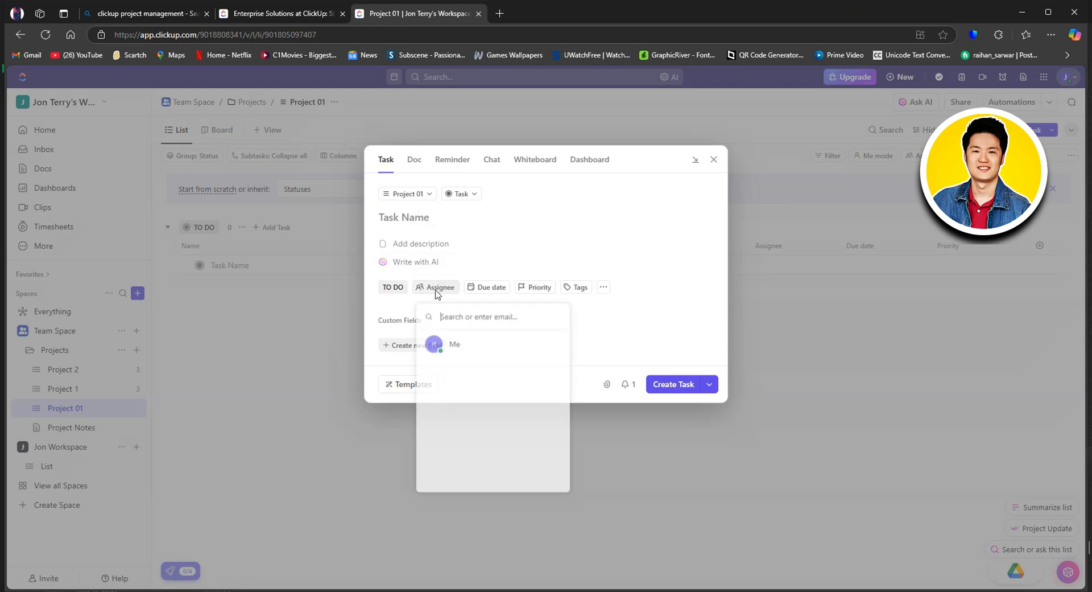
{"action": "left_click", "coordinate": [456, 341]}
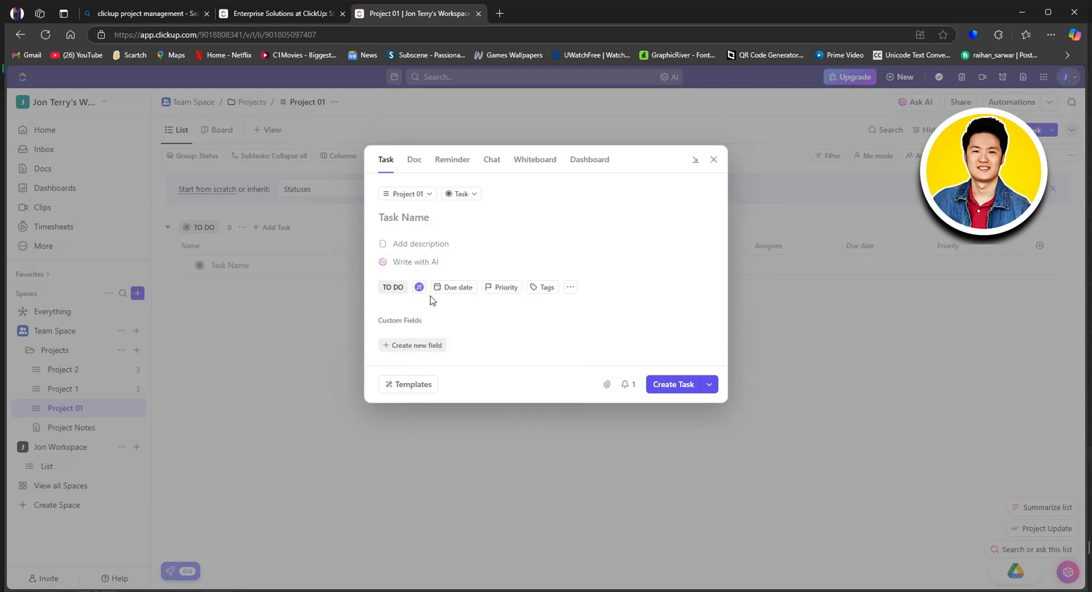
{"action": "left_click", "coordinate": [462, 290]}
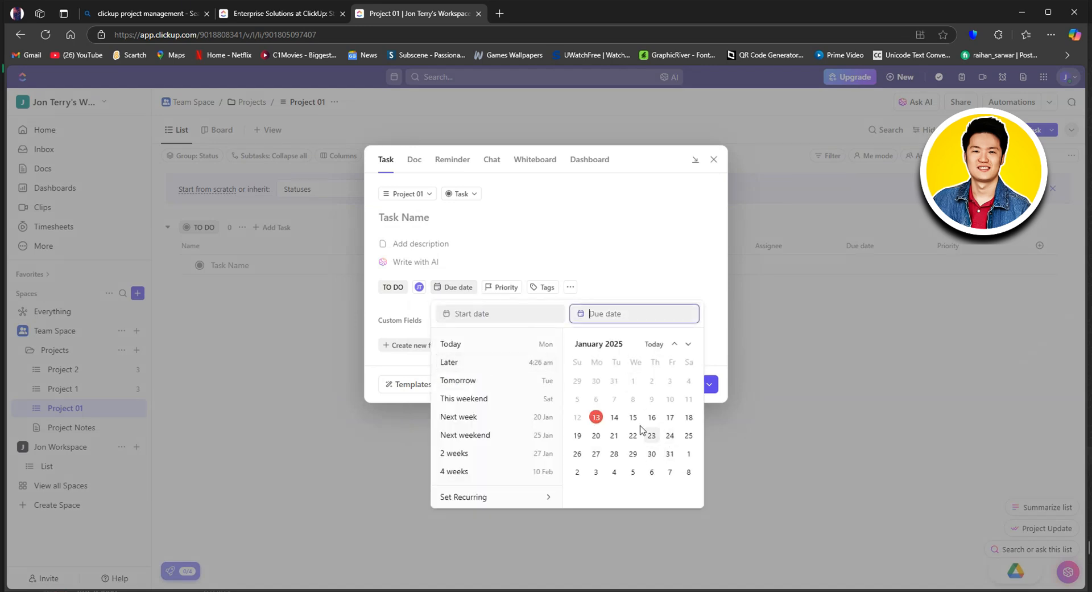
{"action": "left_click", "coordinate": [674, 291]}
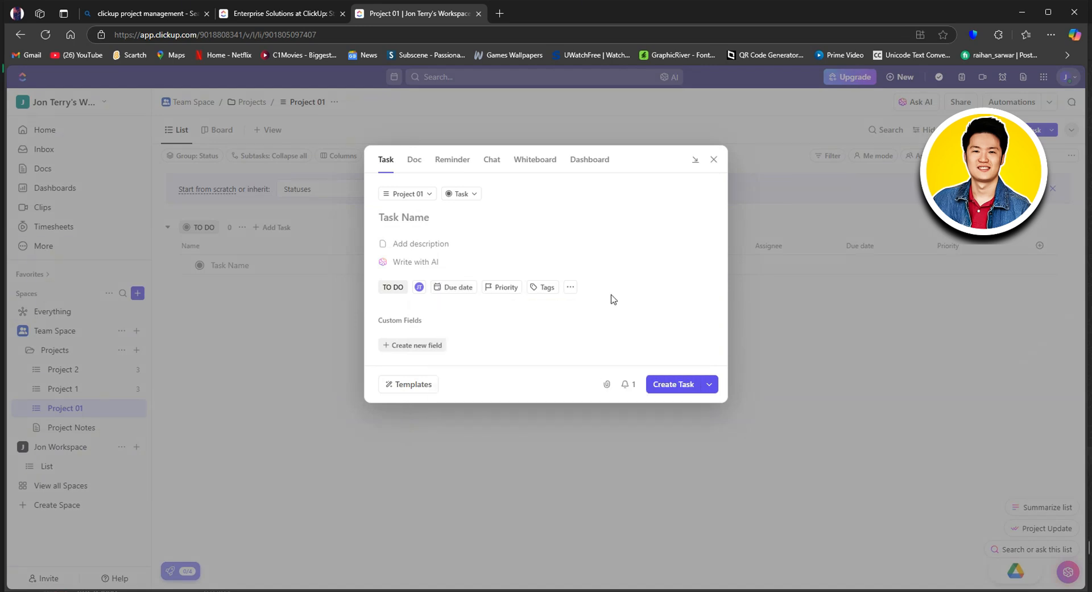
{"action": "left_click", "coordinate": [497, 289]}
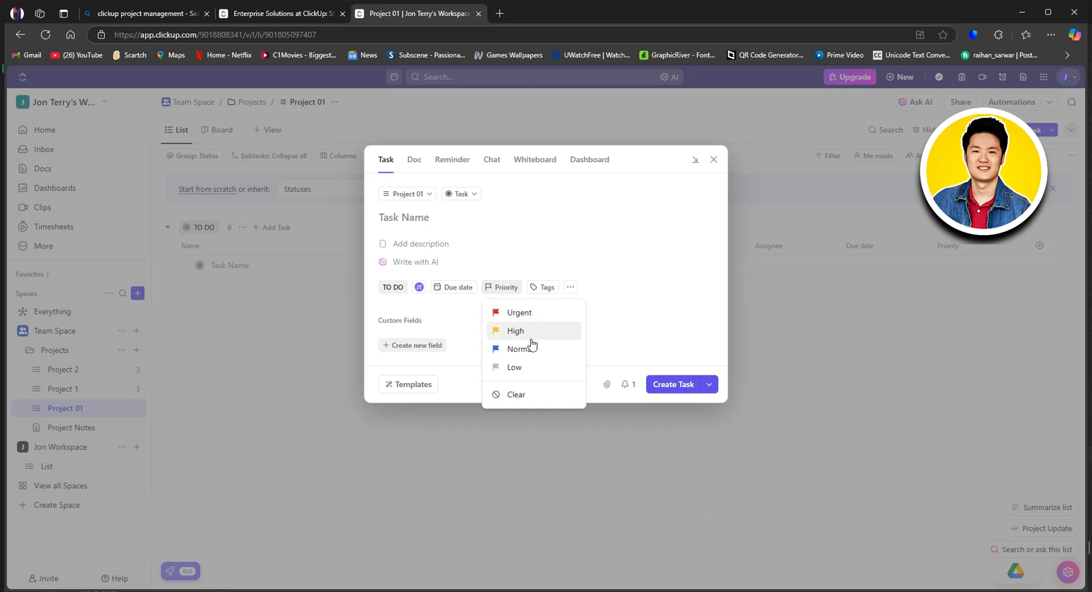
{"action": "left_click", "coordinate": [528, 314]}
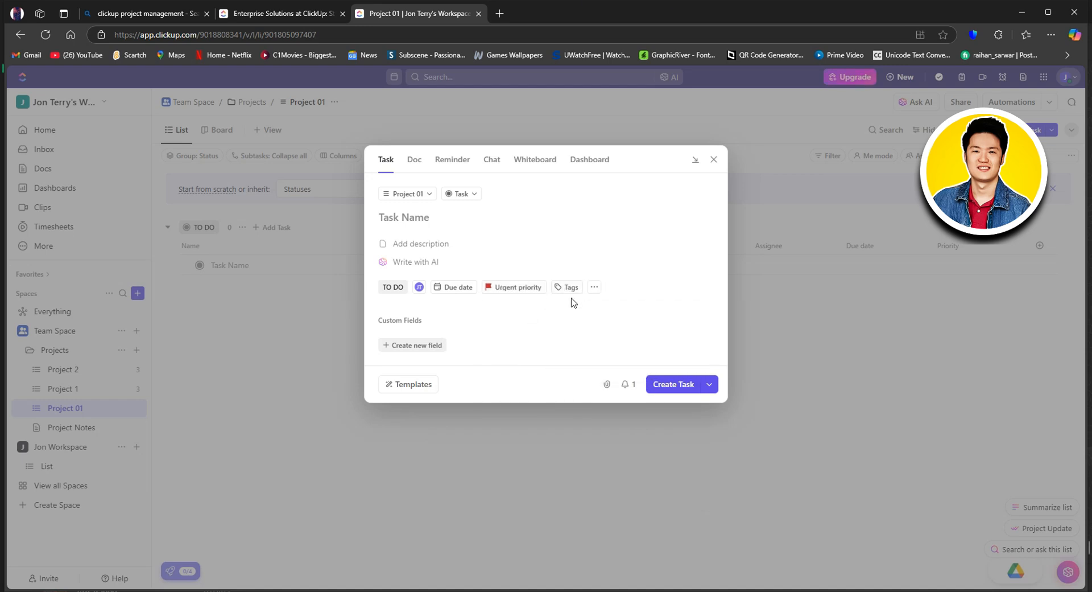
Add the Time Estimate property to the new task's attributes.
{"action": "left_click", "coordinate": [570, 290]}
{"action": "left_click", "coordinate": [594, 288]}
{"action": "left_click", "coordinate": [595, 289]}
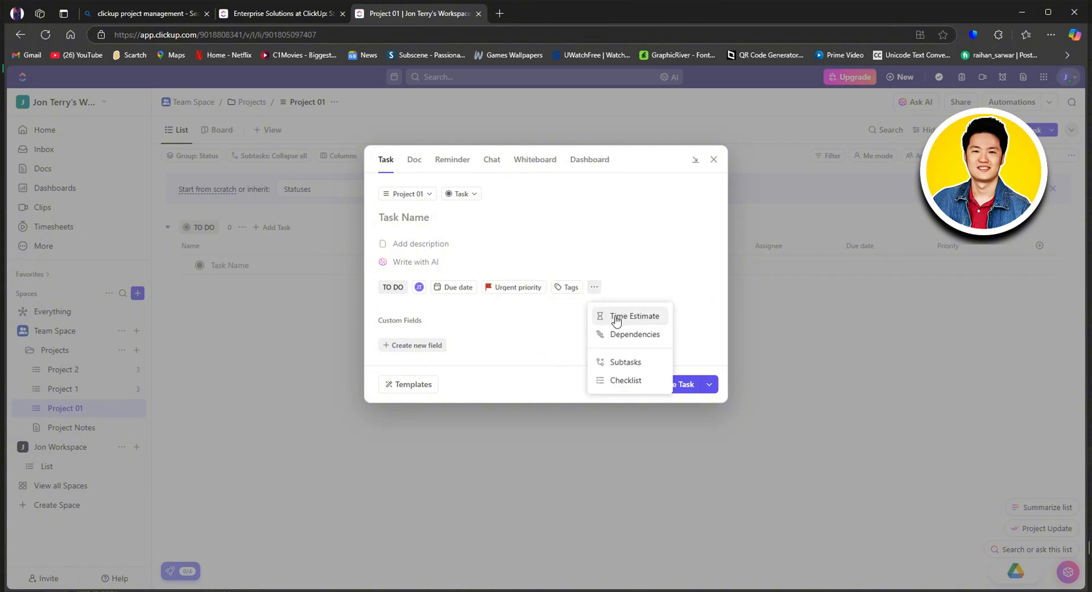
{"action": "left_click", "coordinate": [655, 322]}
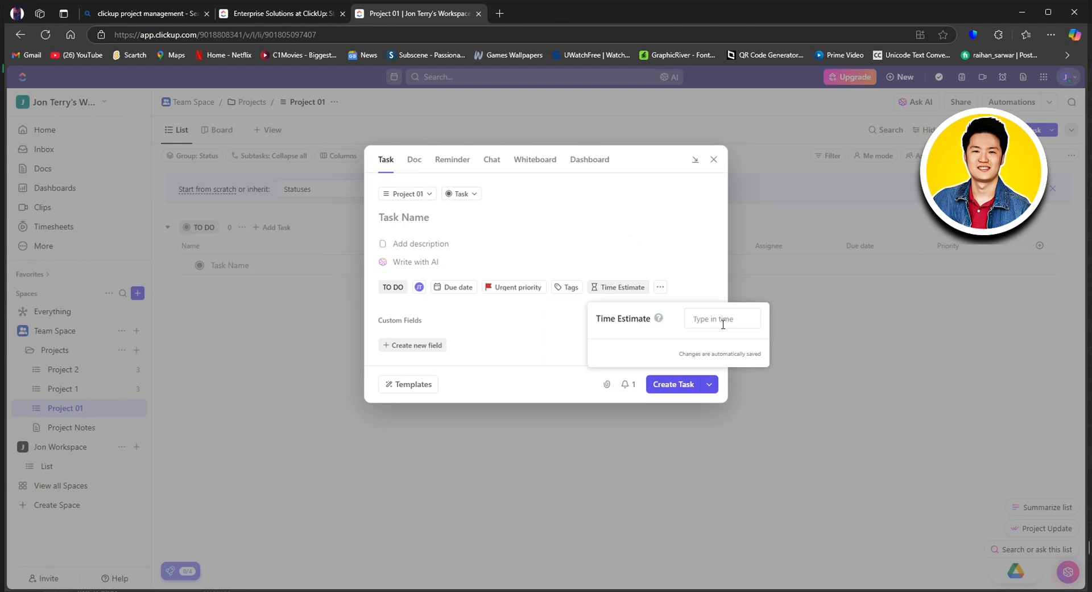
{"action": "left_click", "coordinate": [695, 265]}
{"action": "left_click", "coordinate": [695, 263]}
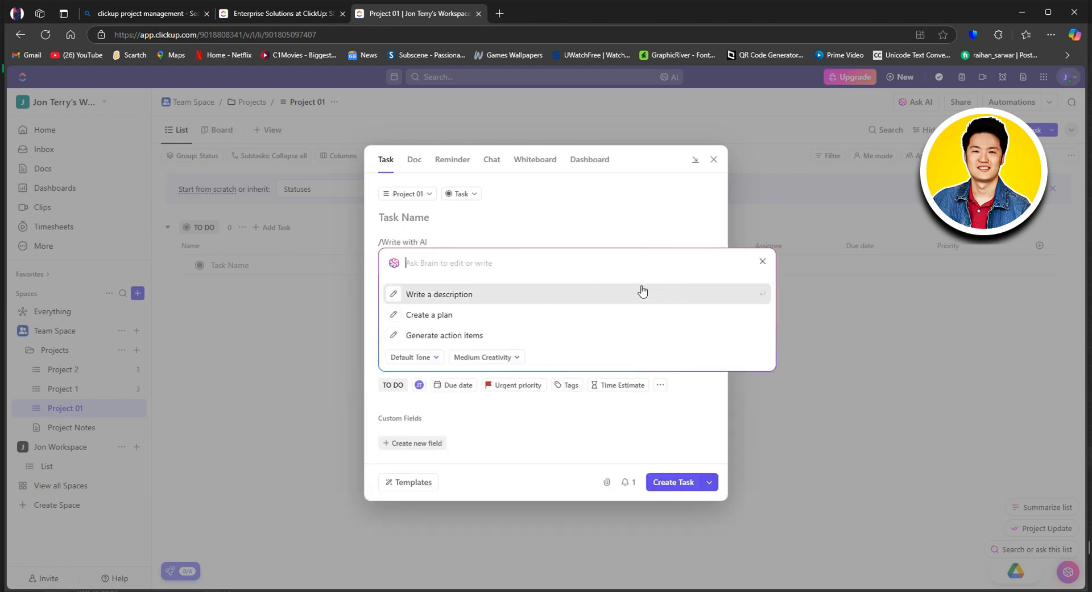
{"action": "left_click", "coordinate": [456, 315]}
{"action": "type", "text": "/"}
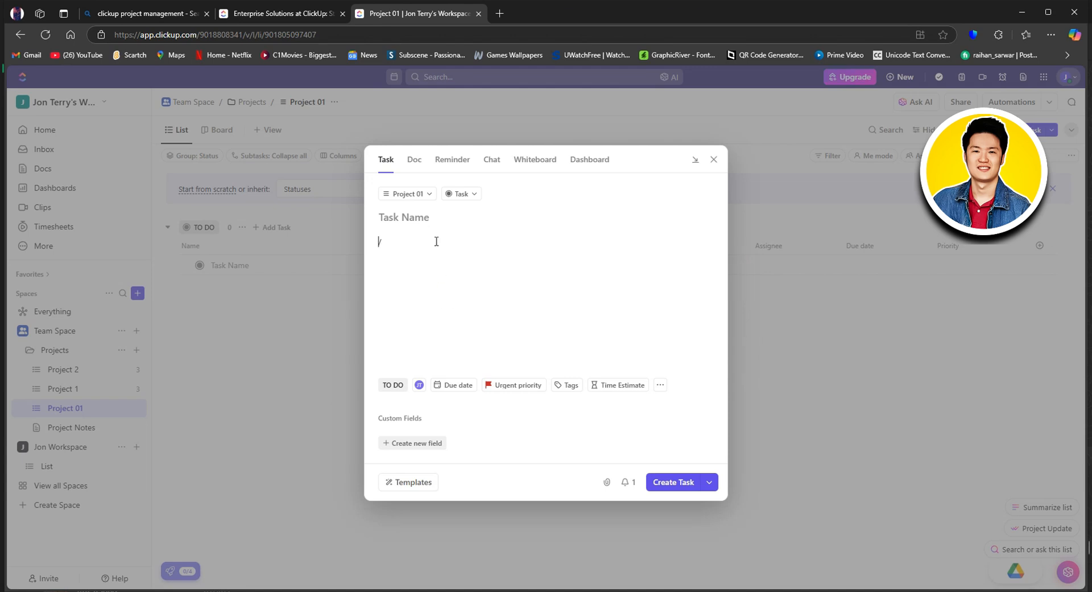
{"action": "key", "text": "Return"}
{"action": "key", "text": "BackSpace"}
{"action": "key", "text": "BackSpace"}
Name the task 'Tutorial'.
{"action": "left_click", "coordinate": [413, 215]}
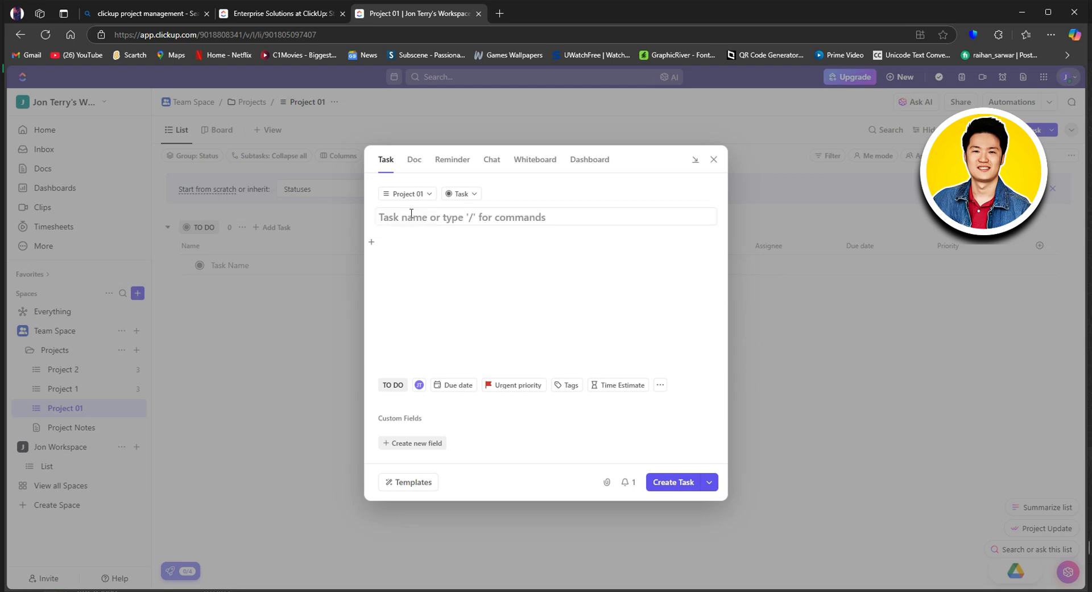
{"action": "type", "text": "Tutorial"}
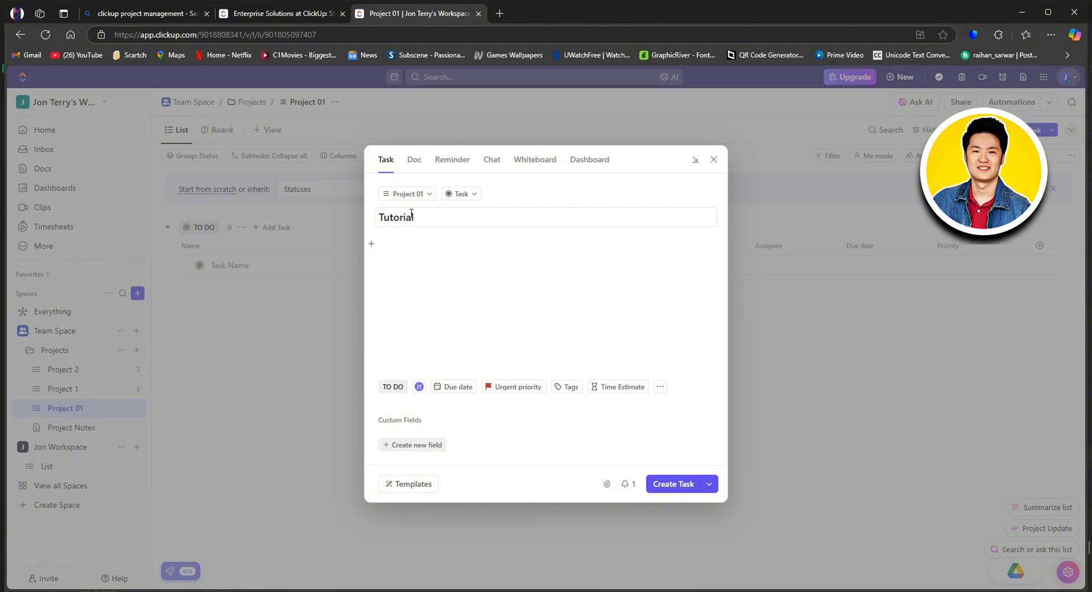
Browse the custom field types without adding one, then create the Tutorial task.
{"action": "left_click", "coordinate": [424, 447]}
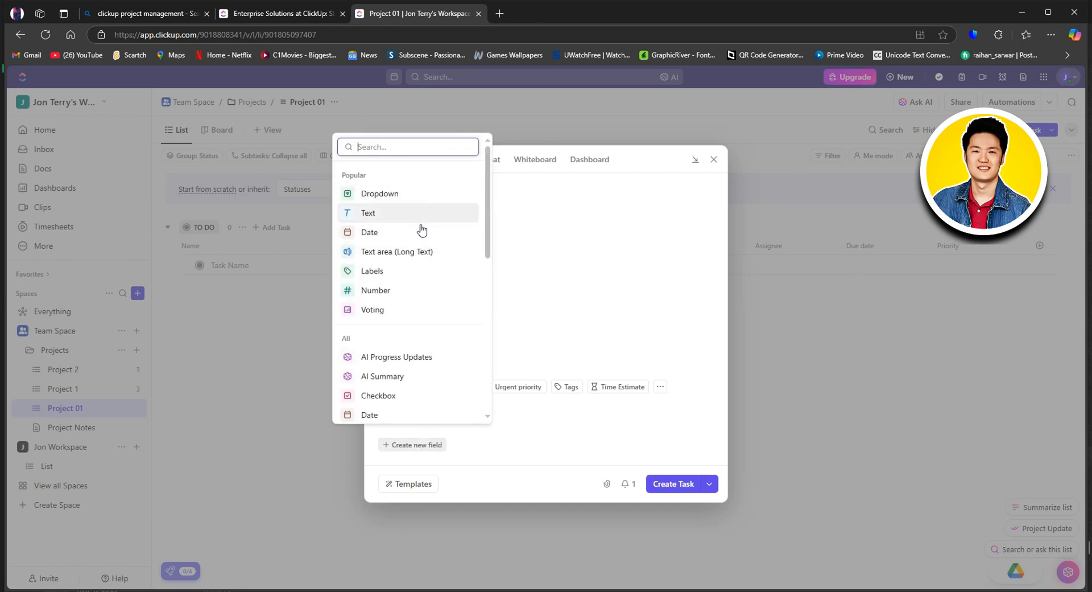
{"action": "scroll", "coordinate": [423, 331], "scroll_direction": "down", "scroll_amount": 5}
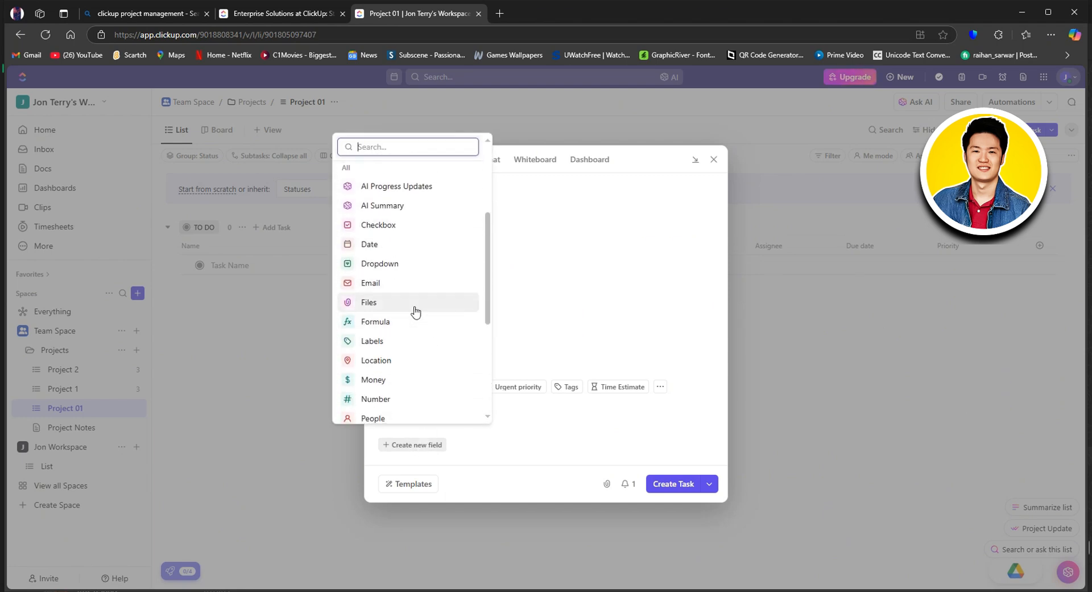
{"action": "scroll", "coordinate": [426, 350], "scroll_direction": "down", "scroll_amount": 3}
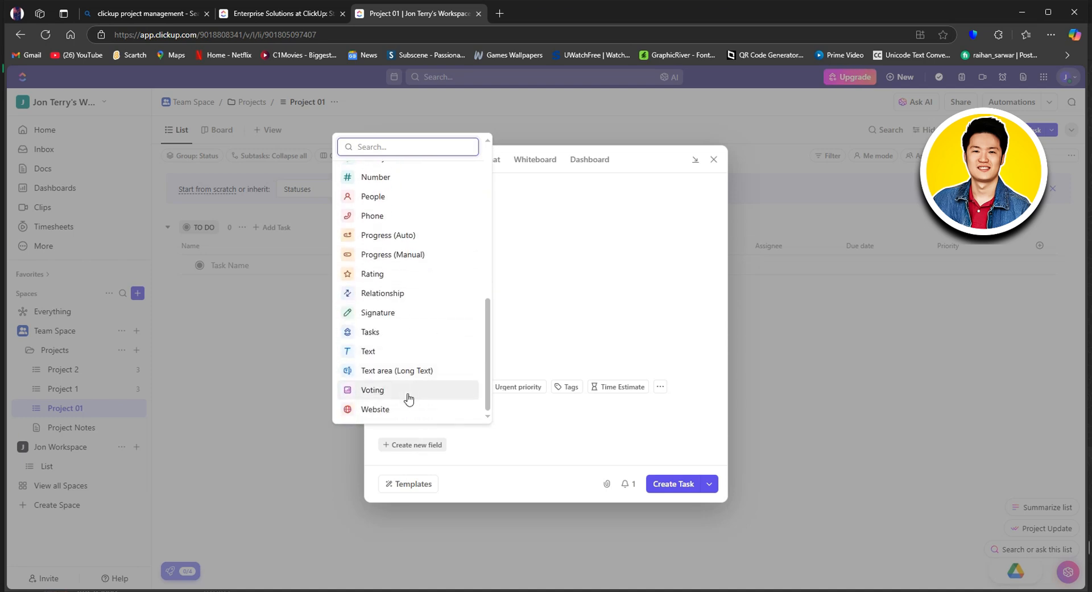
{"action": "scroll", "coordinate": [417, 278], "scroll_direction": "up", "scroll_amount": 8}
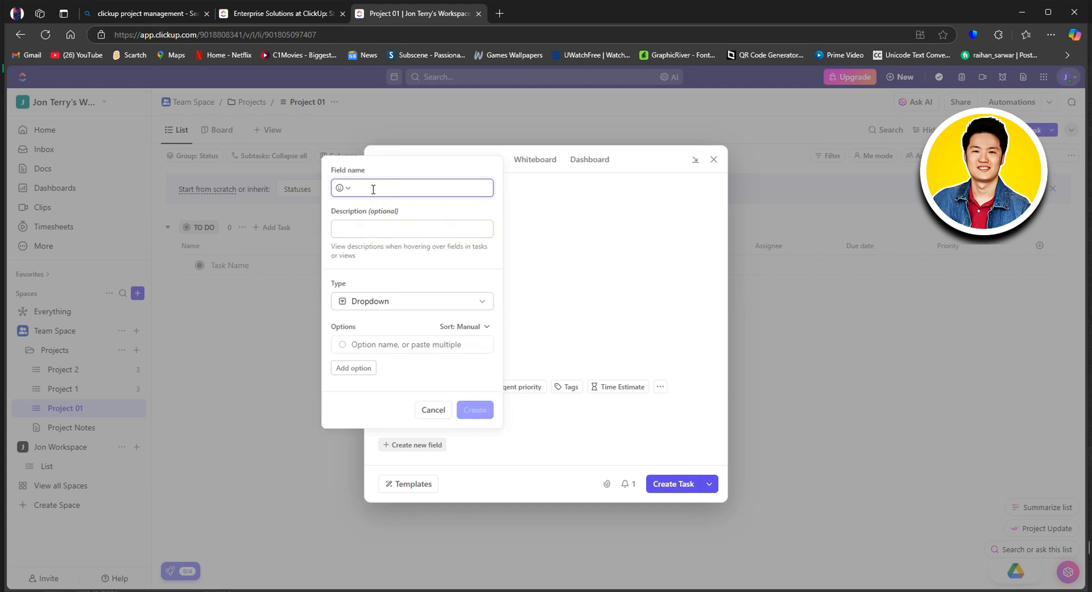
{"action": "left_click", "coordinate": [391, 230]}
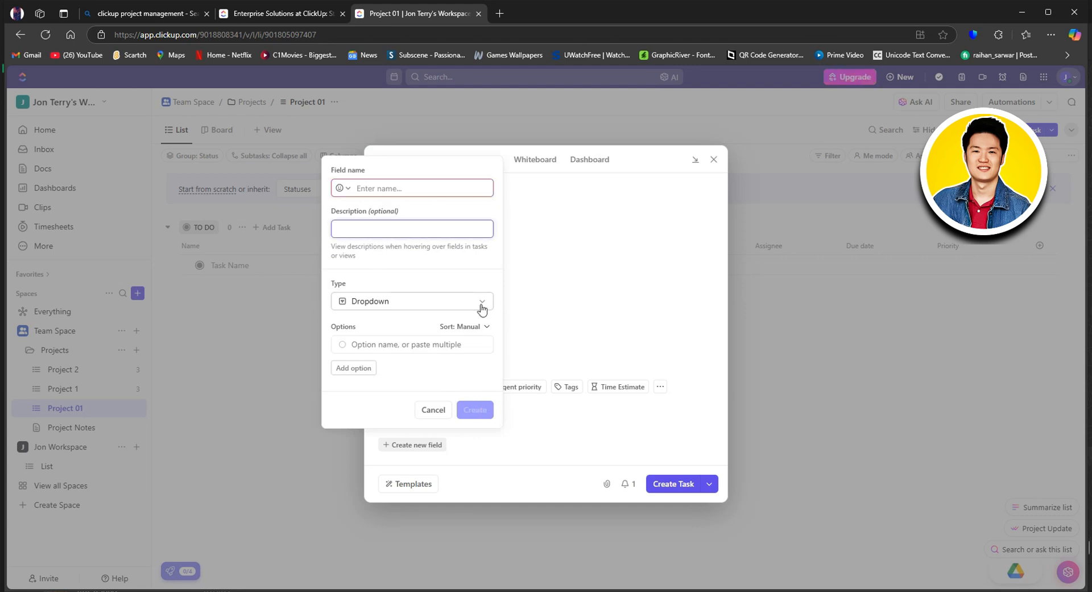
{"action": "left_click", "coordinate": [435, 410]}
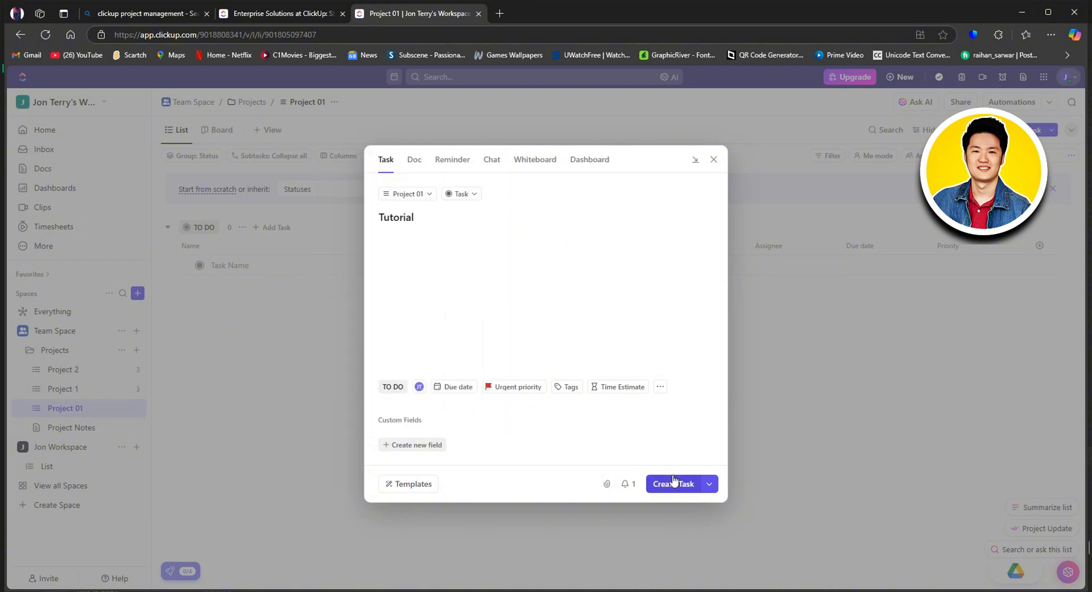
{"action": "left_click", "coordinate": [674, 486]}
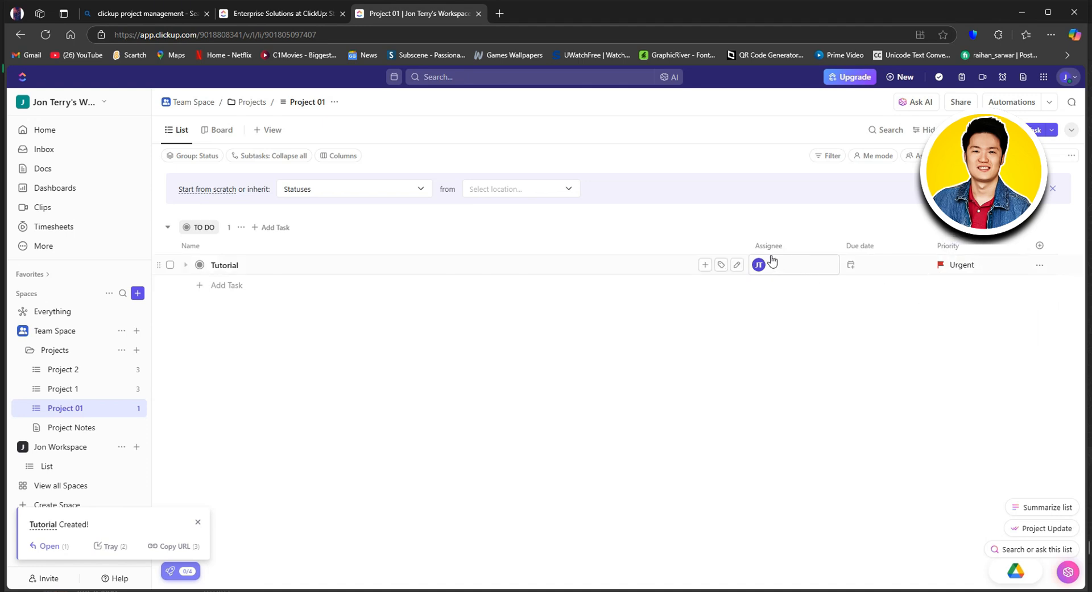
Add an inline Person item to Project 01, named after the account user.
{"action": "left_click", "coordinate": [221, 286]}
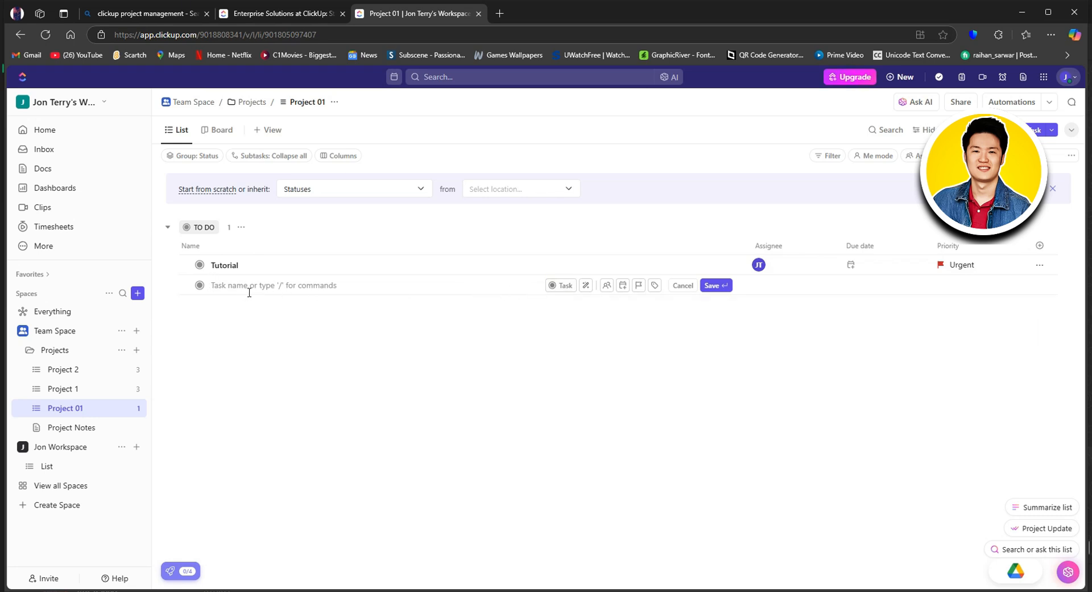
{"action": "left_click", "coordinate": [574, 289]}
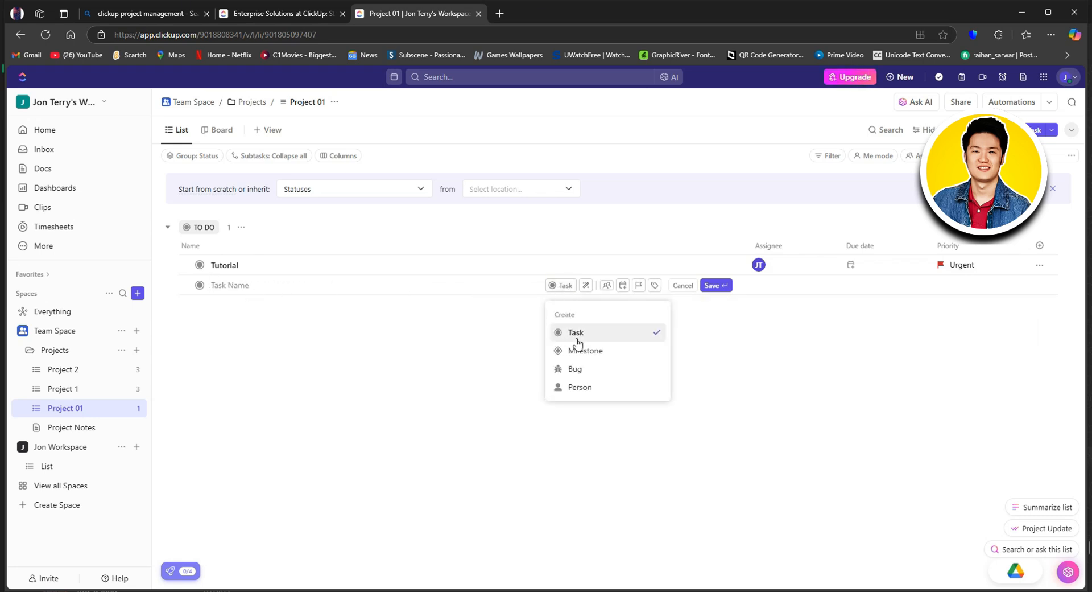
{"action": "left_click", "coordinate": [589, 387]}
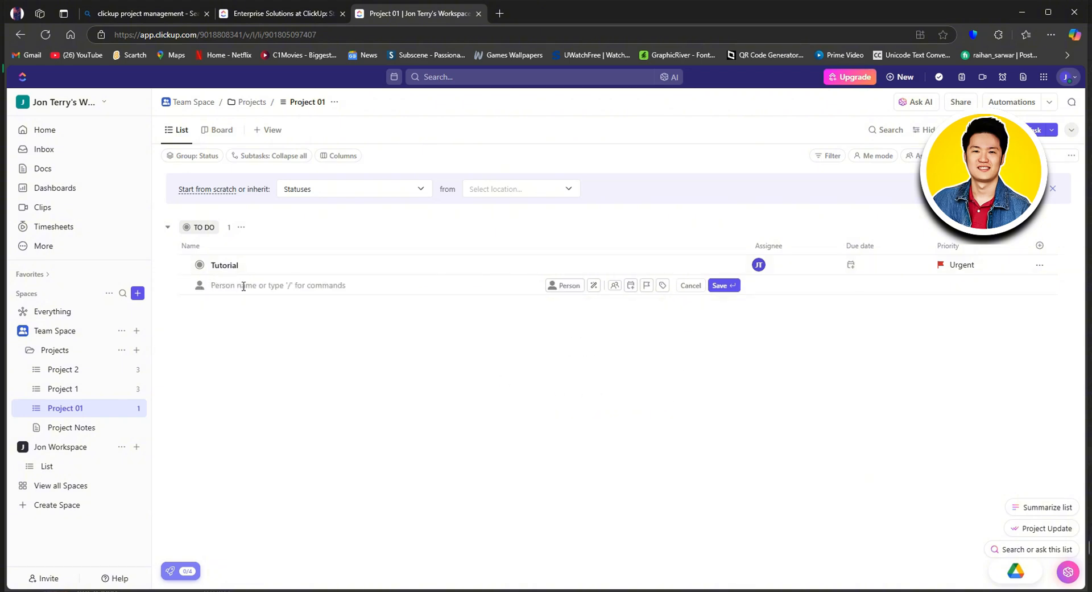
{"action": "type", "text": "Terry"}
{"action": "key", "text": "Return"}
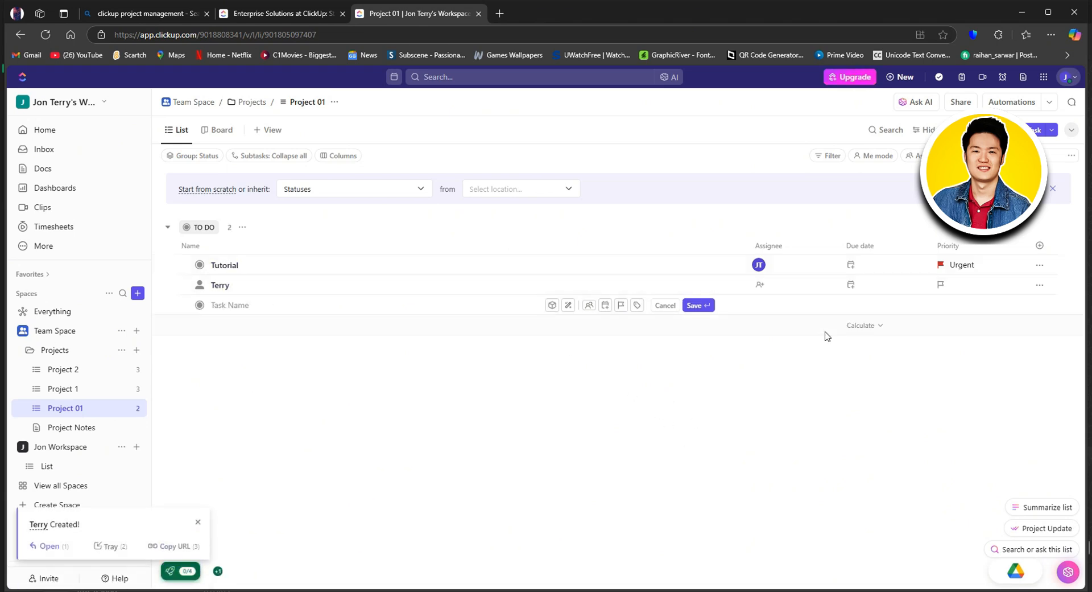
Start a new Bug in Project 01 and set its status to IN PROGRESS.
{"action": "left_click", "coordinate": [1052, 130]}
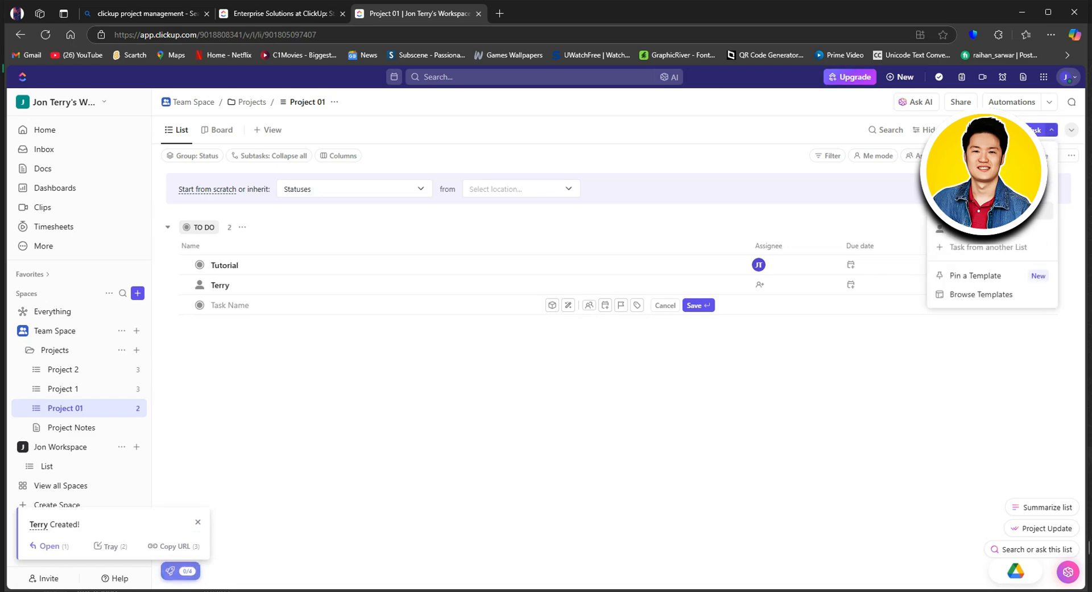
{"action": "left_click", "coordinate": [981, 210]}
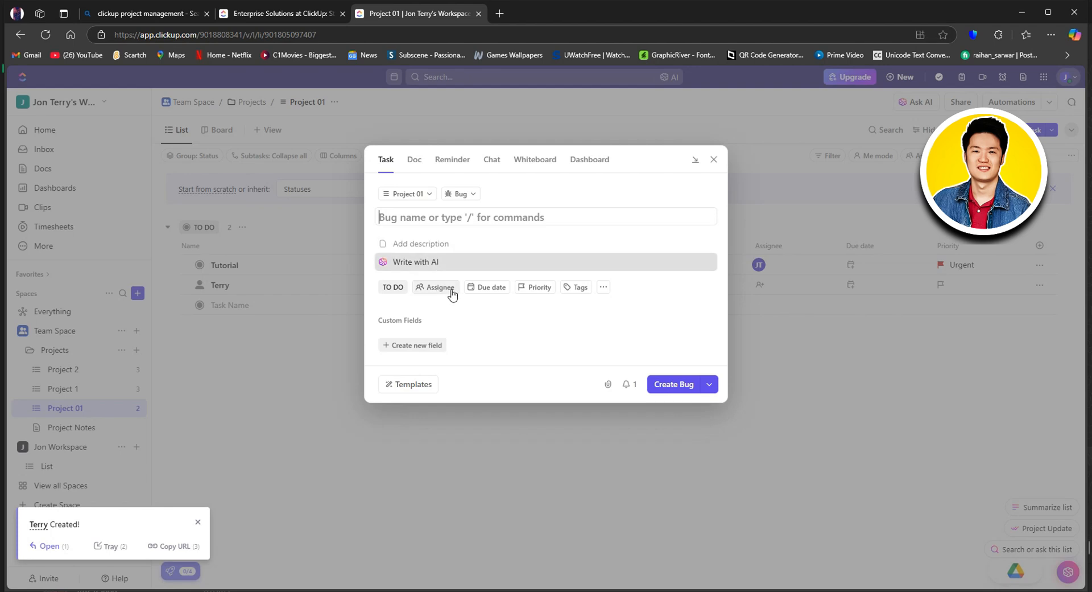
{"action": "left_click", "coordinate": [394, 288]}
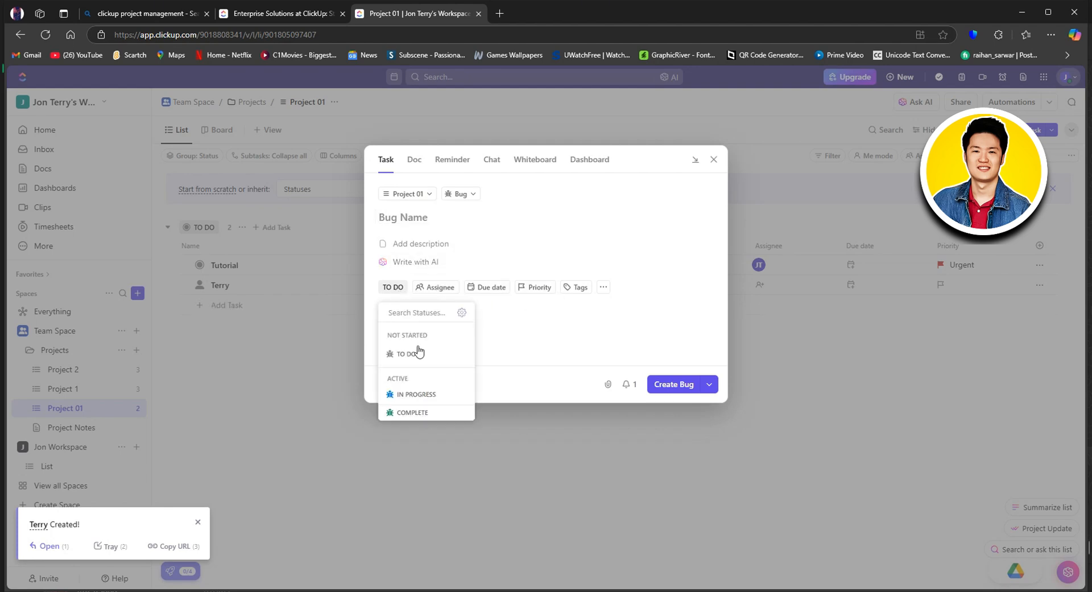
{"action": "left_click", "coordinate": [438, 391]}
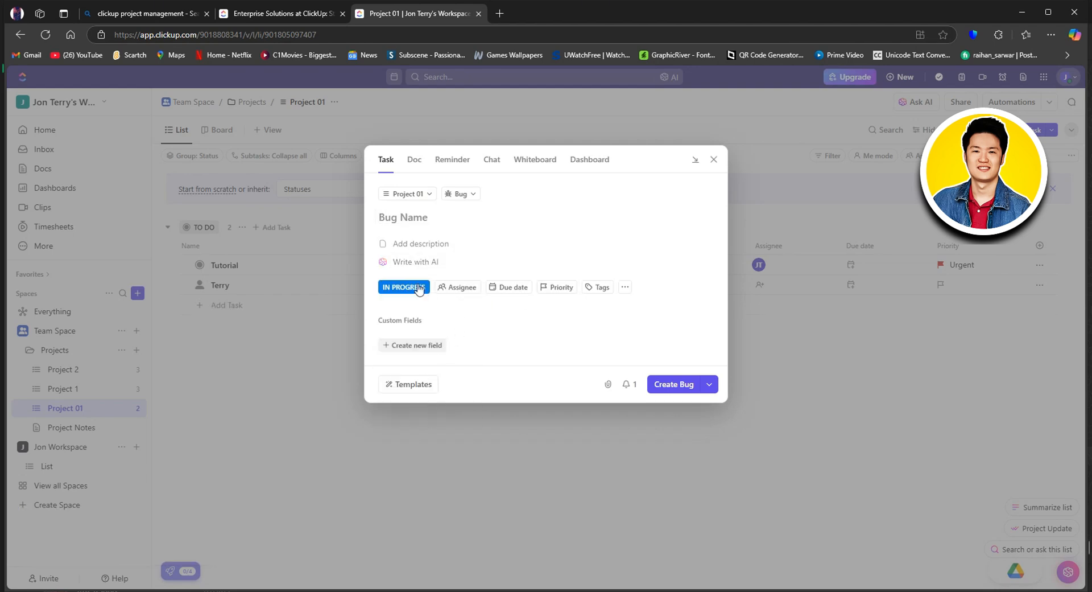
Generate a description with Write with AI, paste it into the bug and try to create the bug.
{"action": "left_click", "coordinate": [453, 262]}
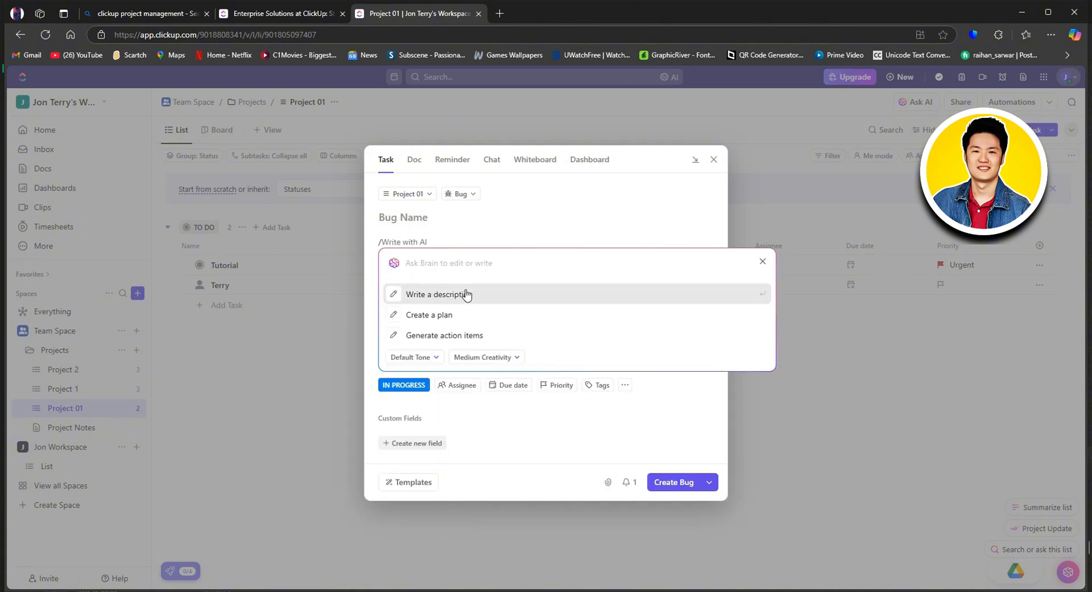
{"action": "left_click", "coordinate": [468, 295]}
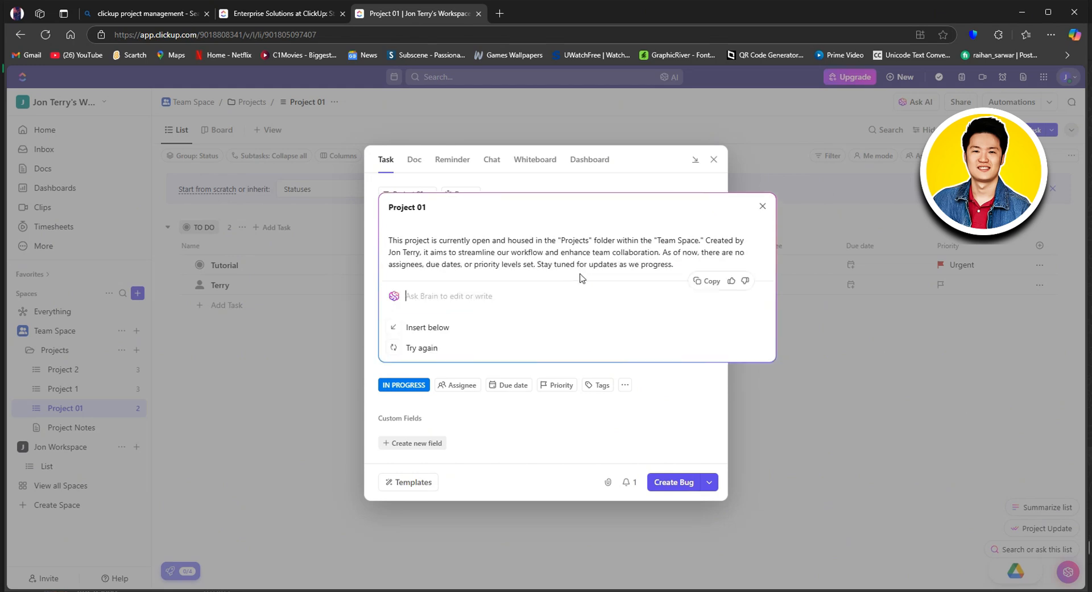
{"action": "left_click", "coordinate": [705, 281]}
{"action": "left_click", "coordinate": [763, 206]}
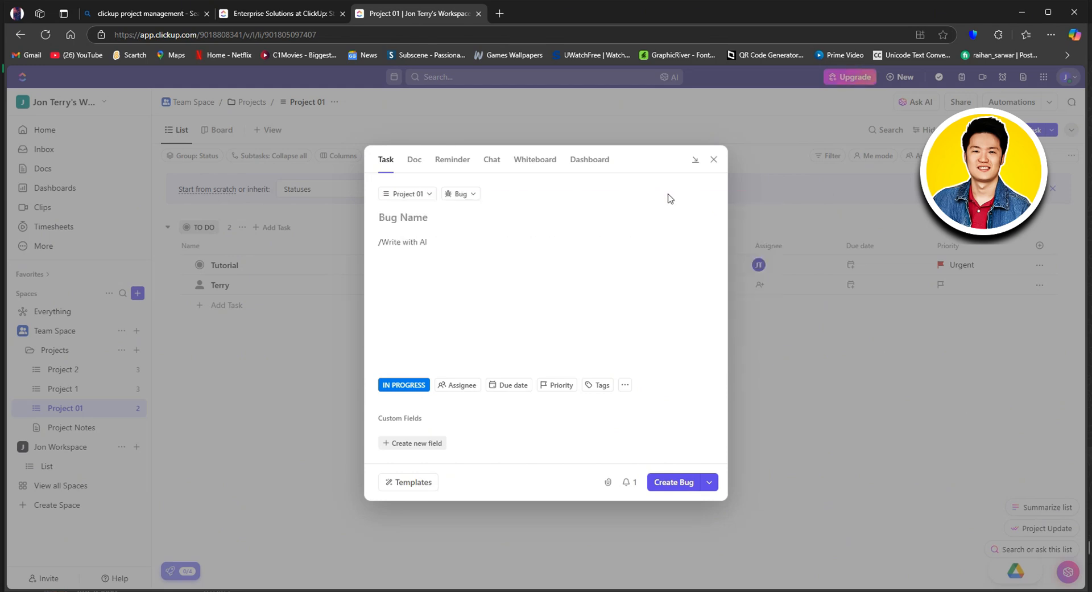
{"action": "left_click", "coordinate": [470, 253]}
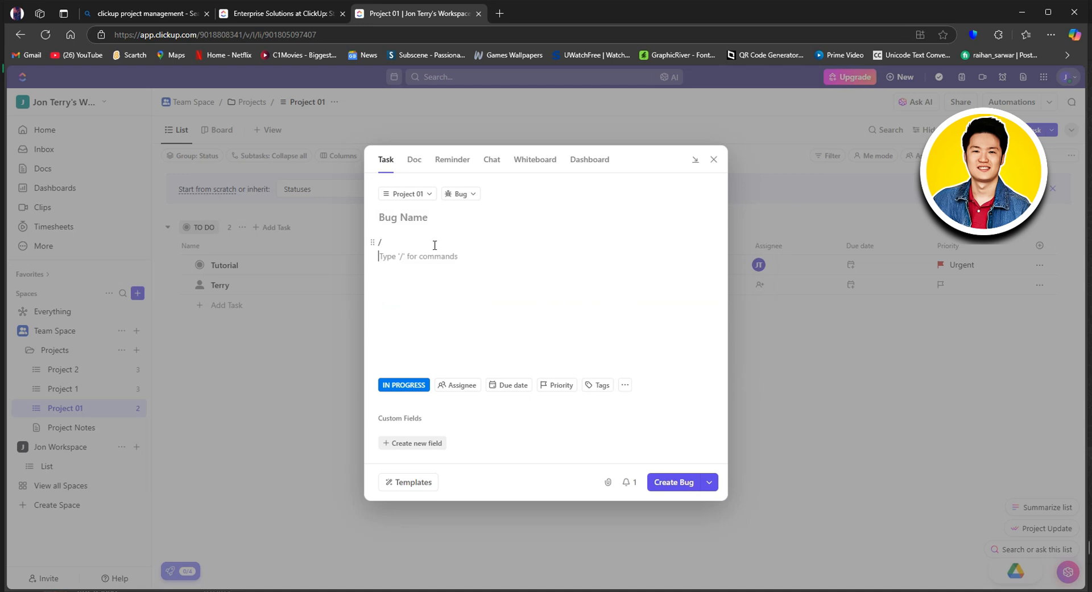
{"action": "key", "text": "BackSpace"}
{"action": "key", "text": "BackSpace"}
{"action": "key", "text": "ctrl+v"}
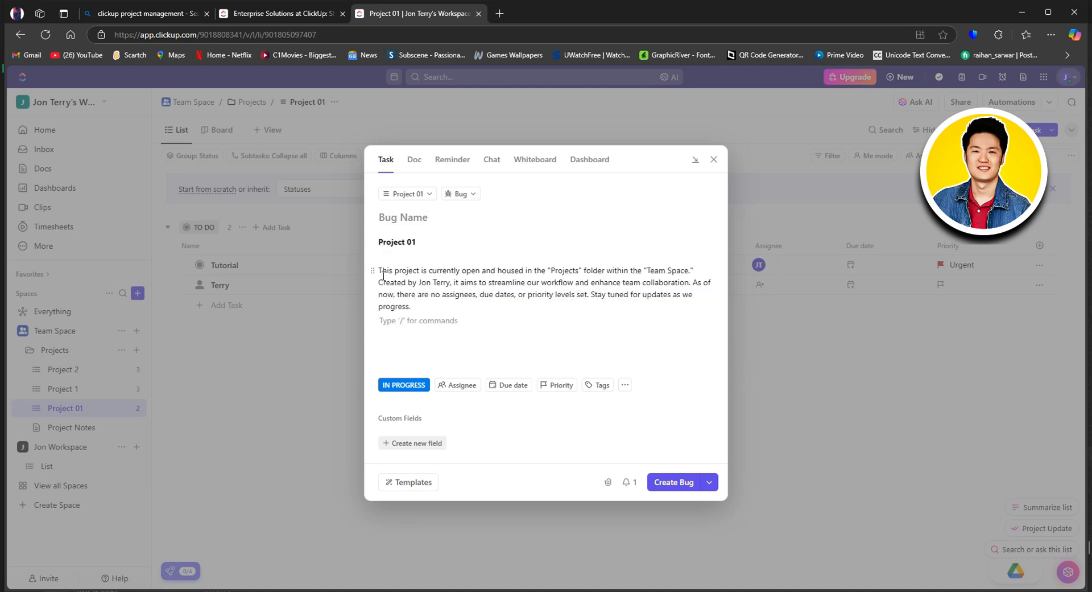
{"action": "left_click", "coordinate": [420, 243]}
{"action": "left_click", "coordinate": [661, 483]}
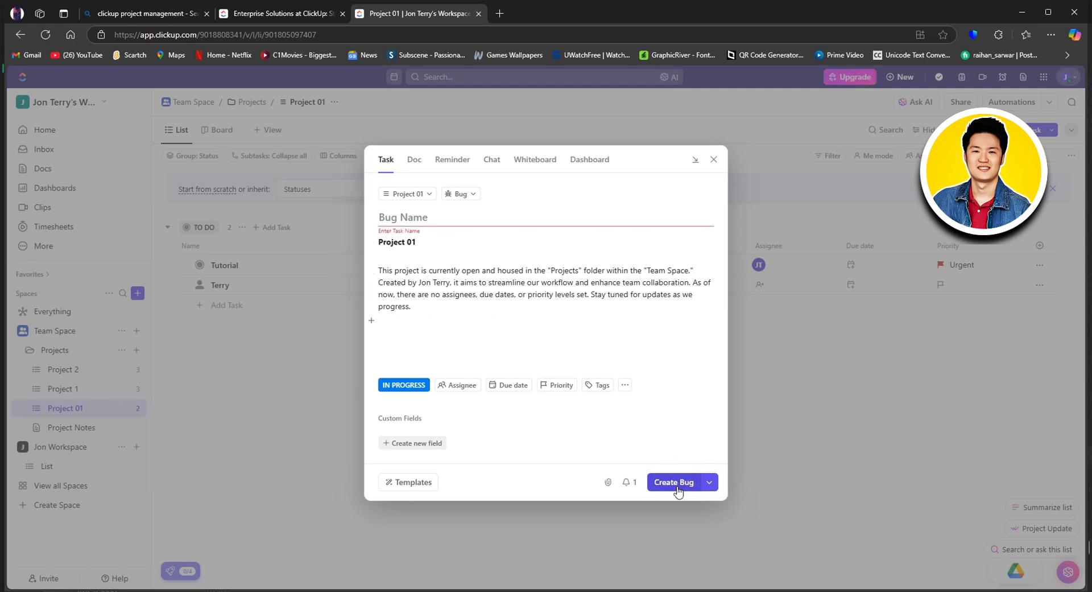
Name the bug Tutorial 2 and create it.
{"action": "left_click", "coordinate": [407, 215]}
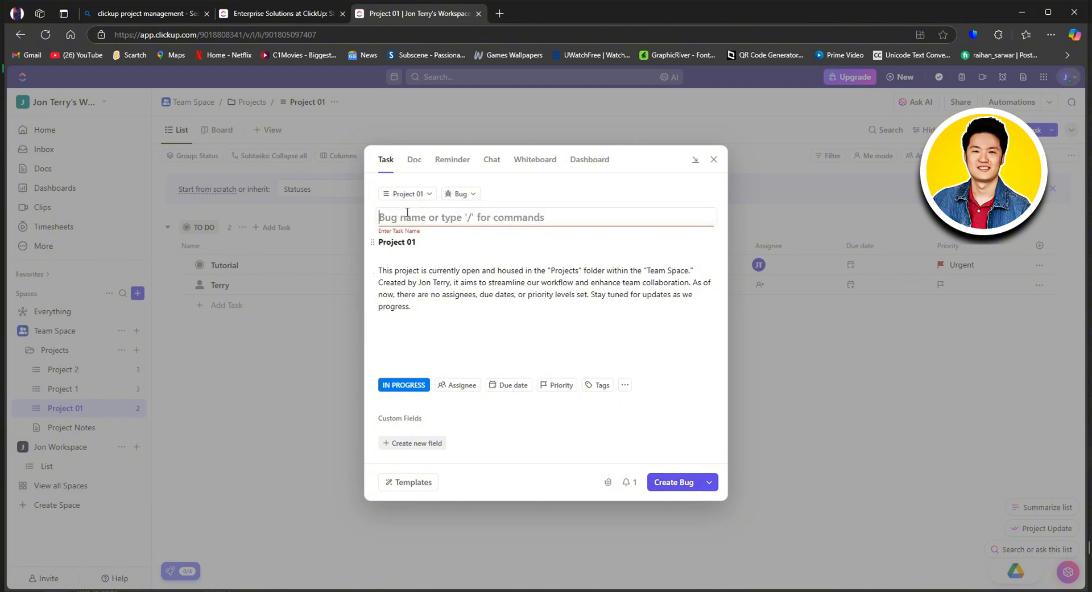
{"action": "type", "text": "Tutorial 2"}
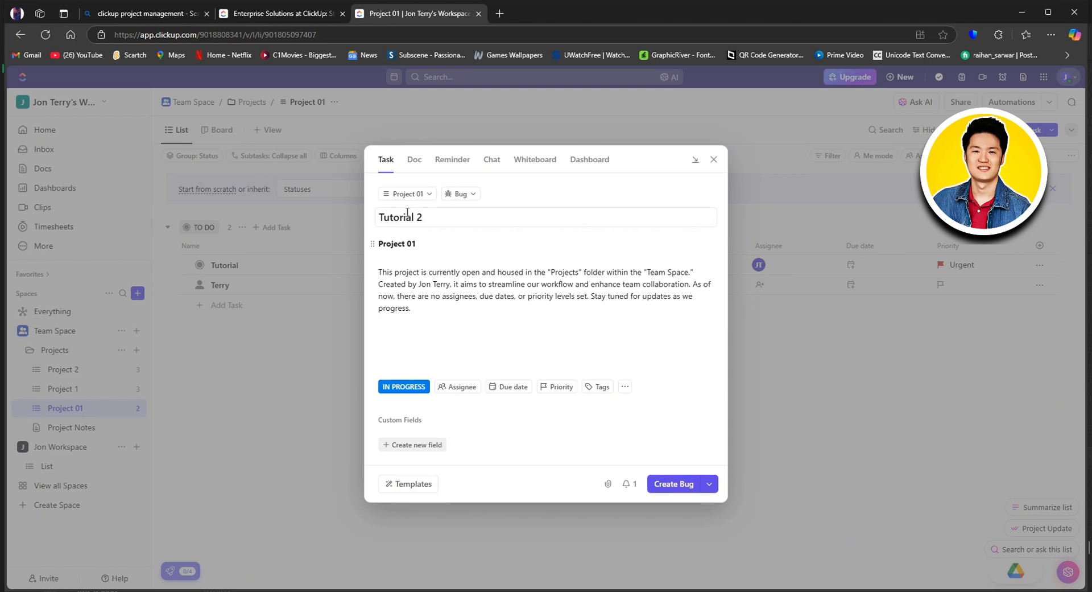
{"action": "left_click", "coordinate": [680, 483]}
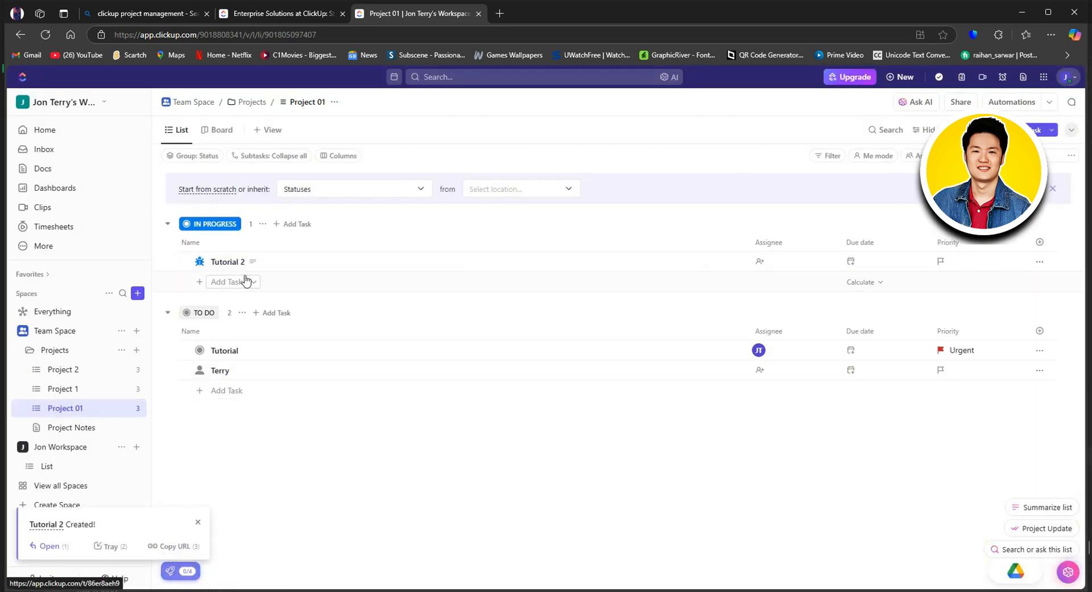
Try to edit the TO DO status group's label and set its colour to red.
{"action": "left_click", "coordinate": [193, 316]}
{"action": "left_click", "coordinate": [212, 317]}
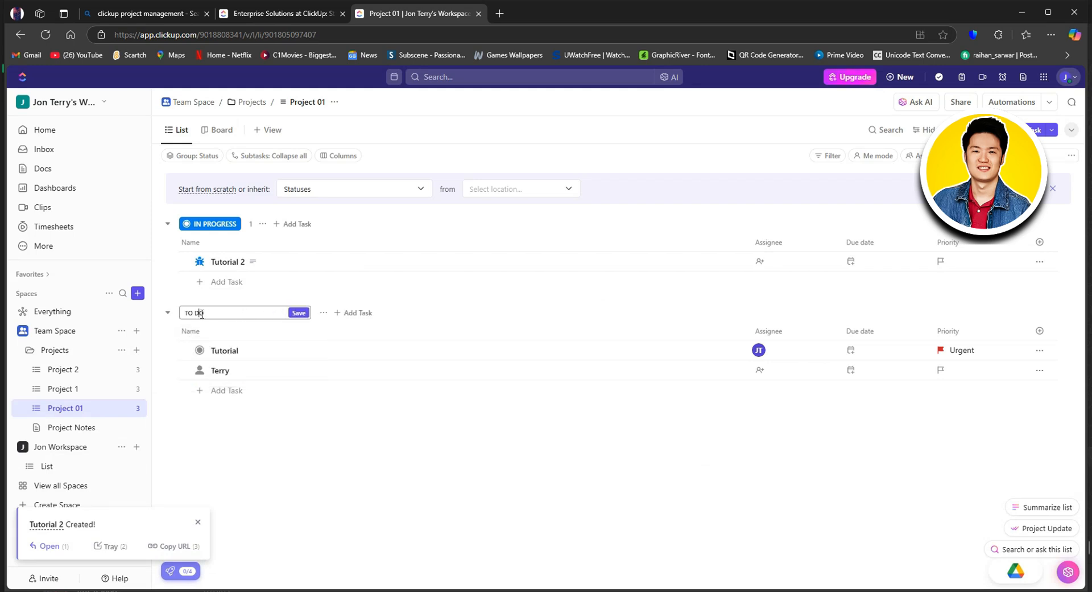
{"action": "left_click", "coordinate": [232, 305]}
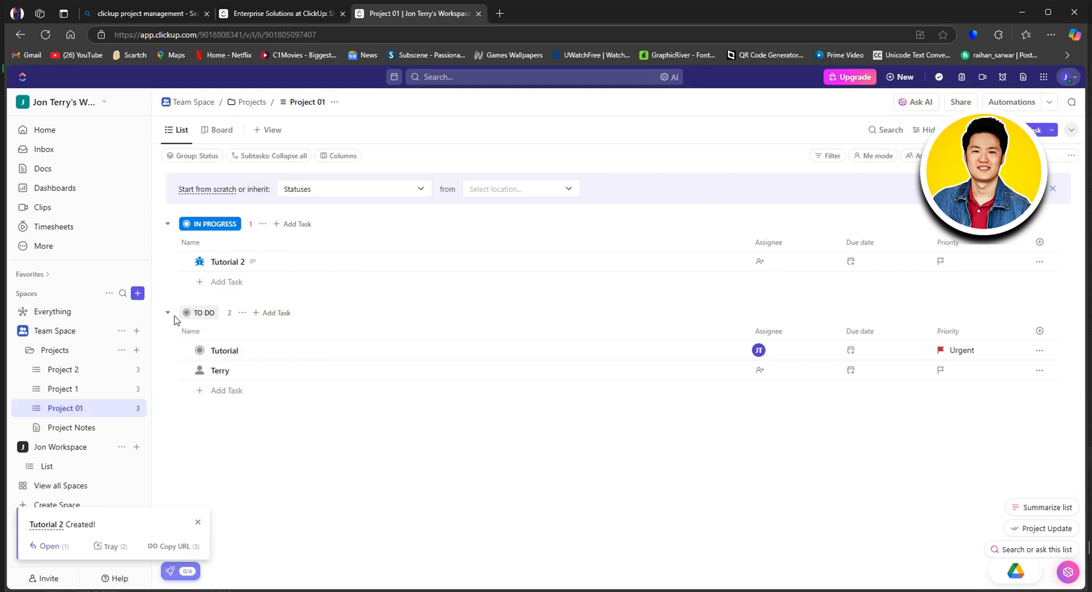
{"action": "left_click", "coordinate": [168, 313]}
{"action": "left_click", "coordinate": [167, 314]}
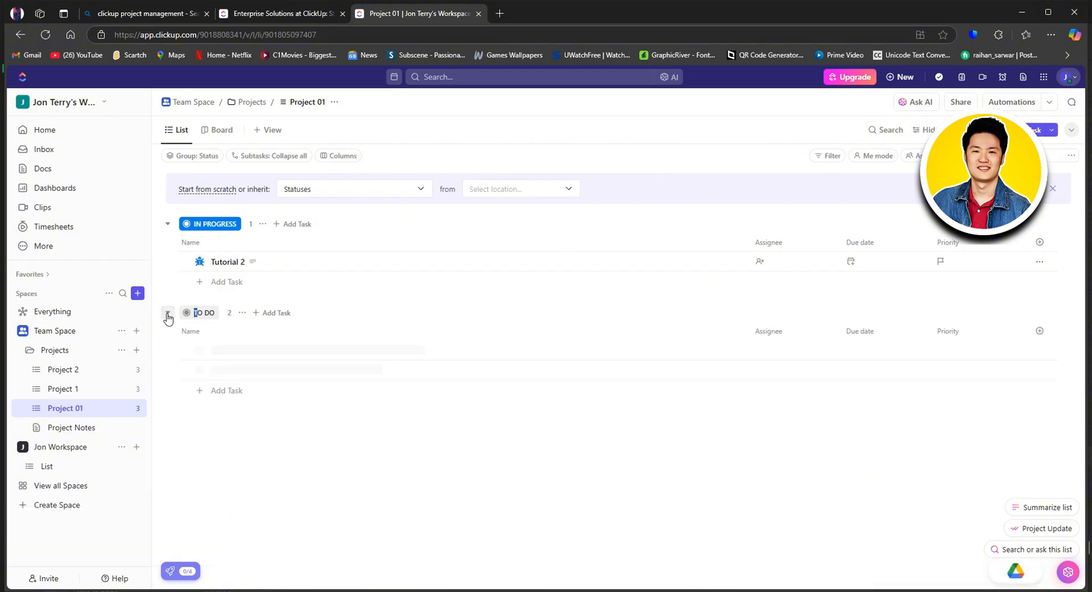
{"action": "left_click", "coordinate": [203, 312]}
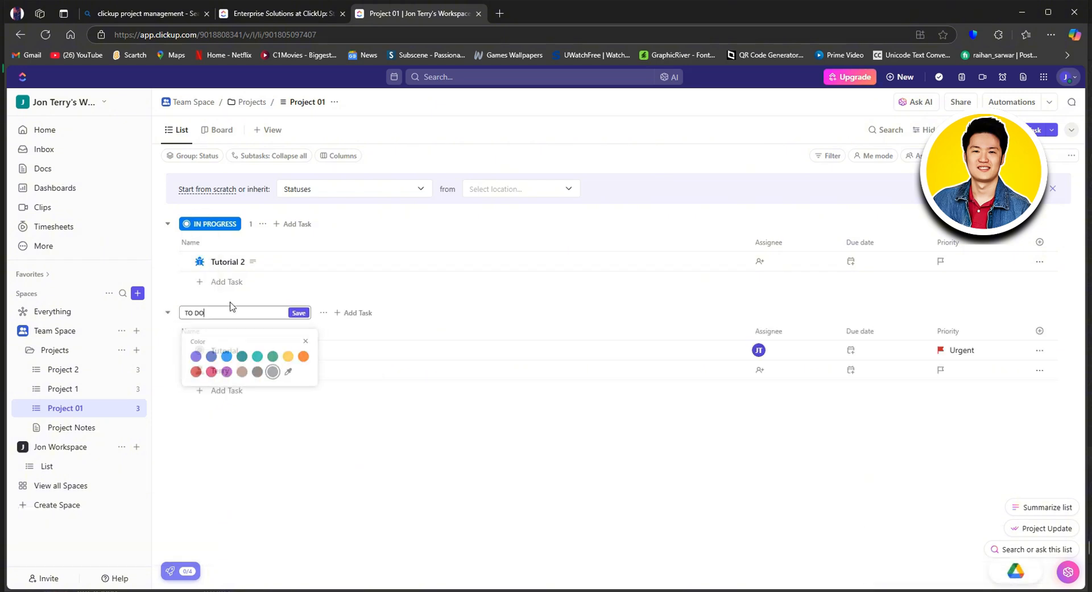
{"action": "left_click", "coordinate": [194, 374]}
{"action": "left_click", "coordinate": [284, 287]}
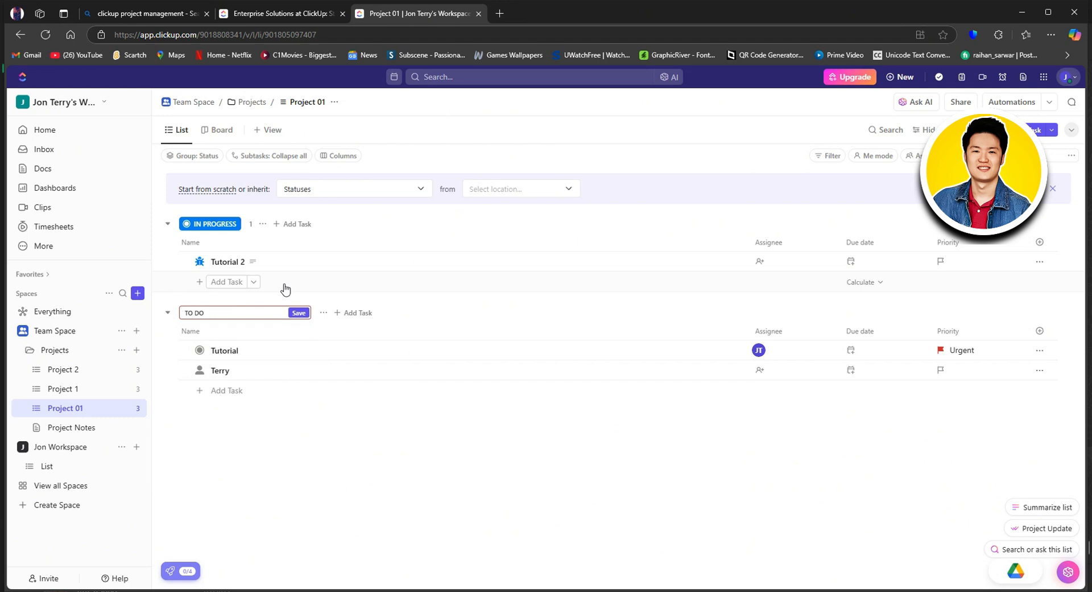
{"action": "left_click", "coordinate": [333, 289]}
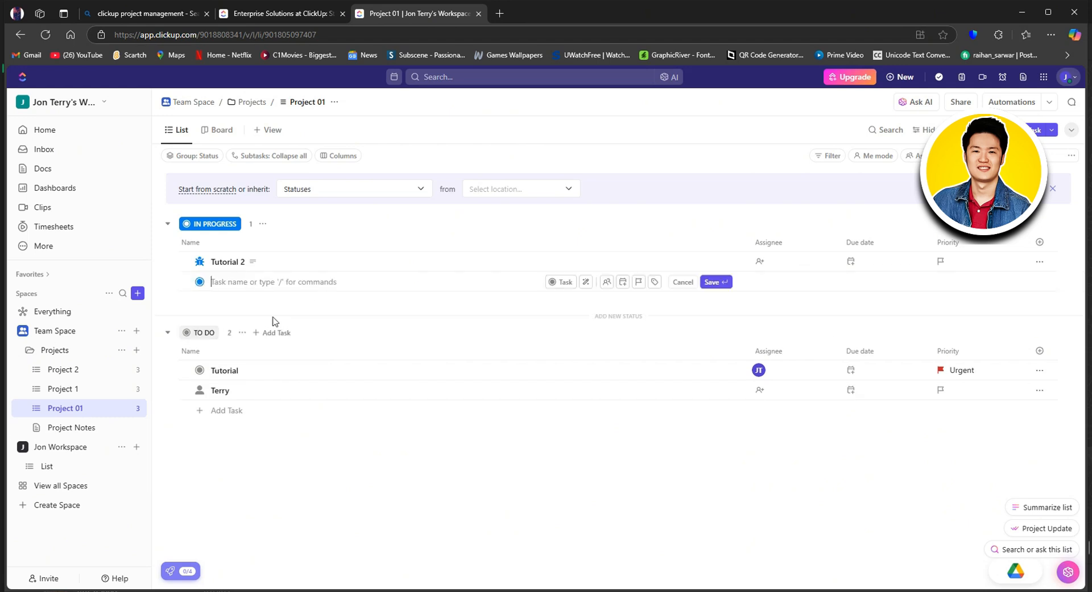
{"action": "left_click", "coordinate": [242, 333]}
{"action": "left_click", "coordinate": [318, 312]}
{"action": "left_click", "coordinate": [207, 315]}
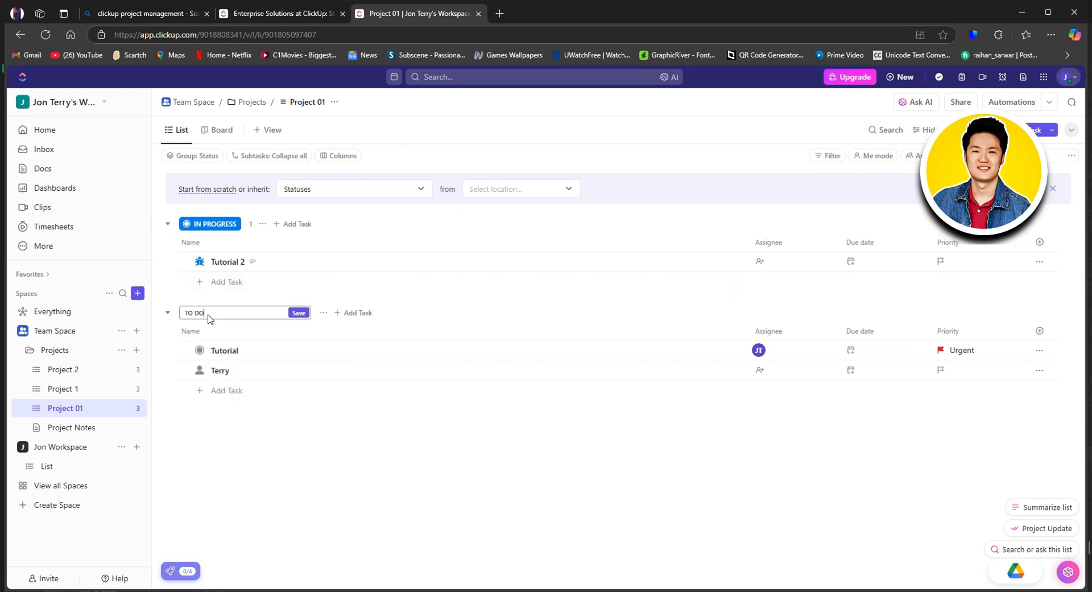
{"action": "left_click", "coordinate": [250, 296]}
{"action": "left_click", "coordinate": [307, 285]}
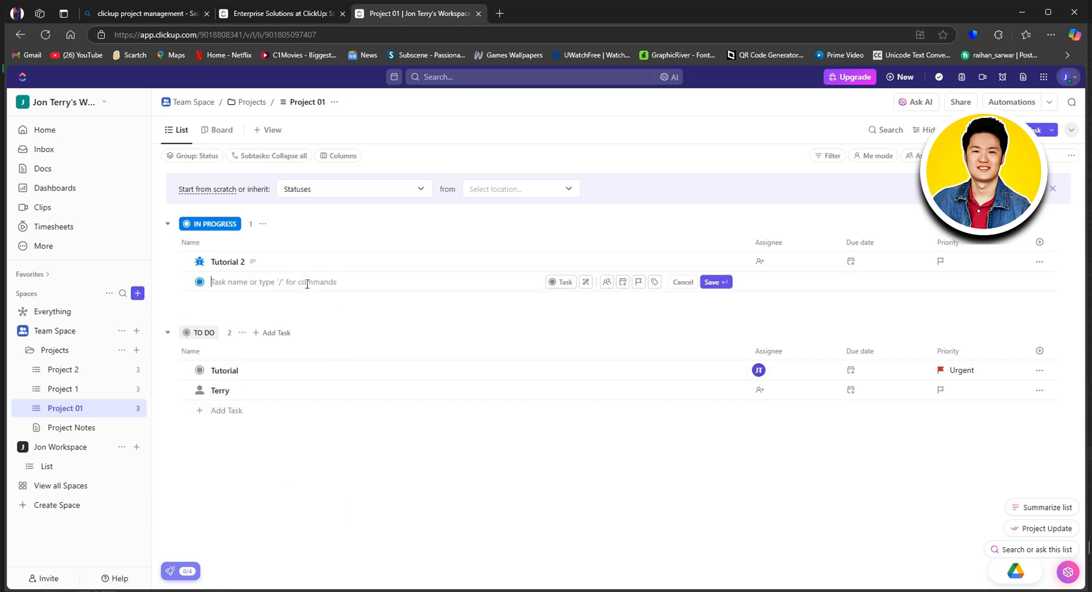
{"action": "double_click", "coordinate": [275, 306]}
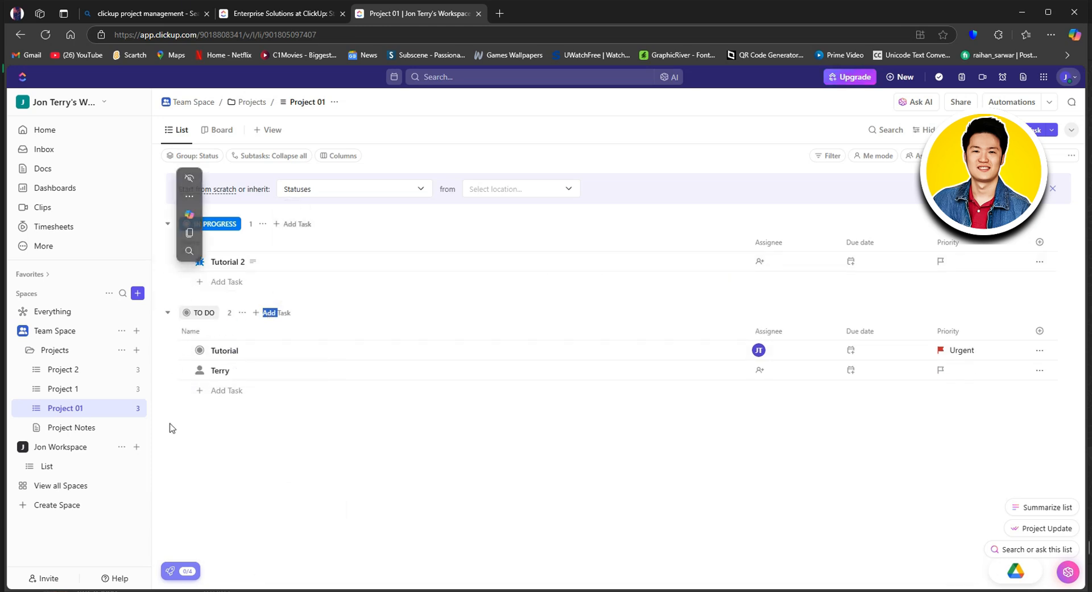